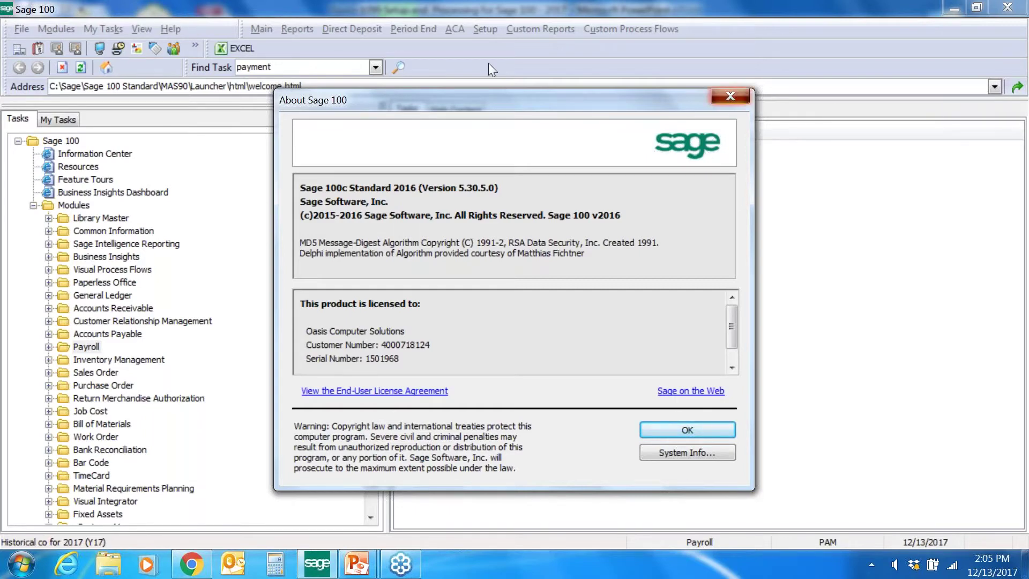
- Close the product information window and expand the Setup folder of the Accounts Payable module
key("Return")
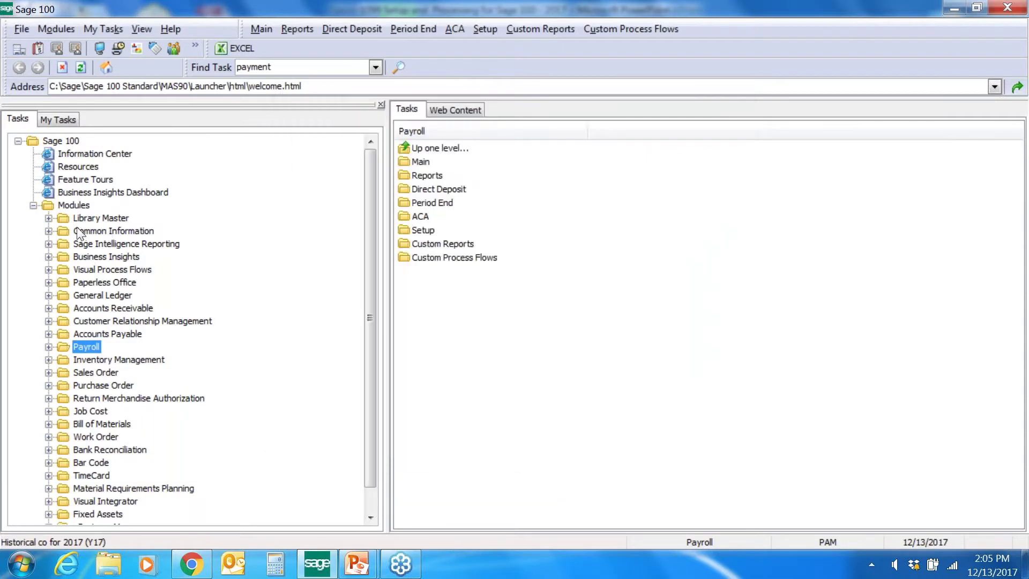
key("Up")
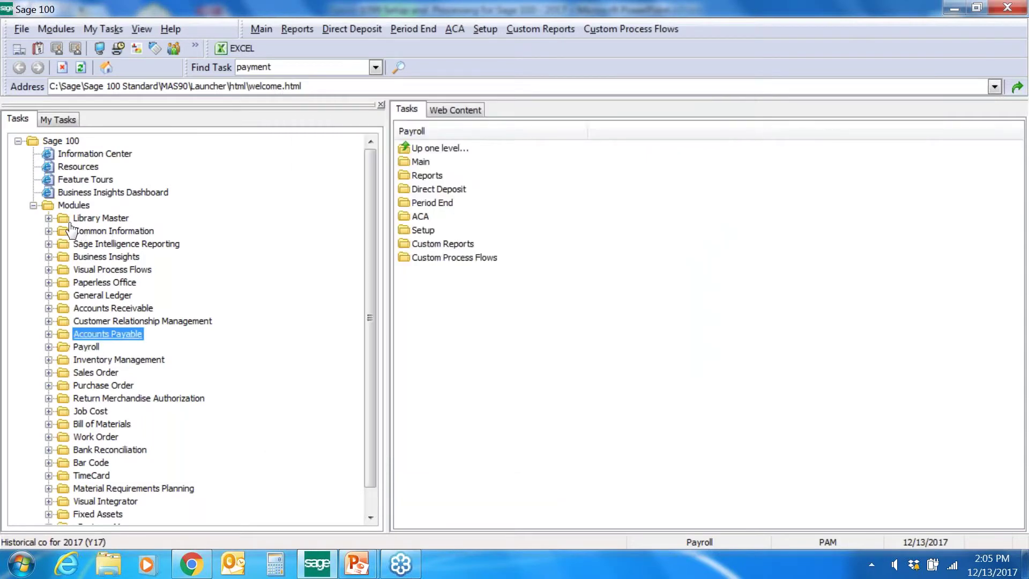
key("Right")
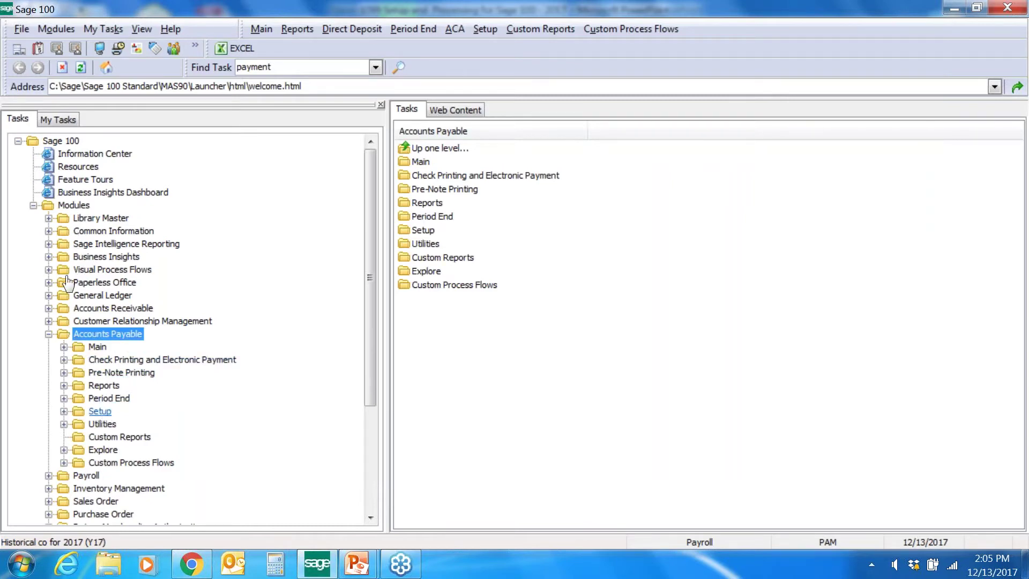
key("Down")
key("Down")
key("Down")
key("Down")
key("Down")
key("Down")
key("Right")
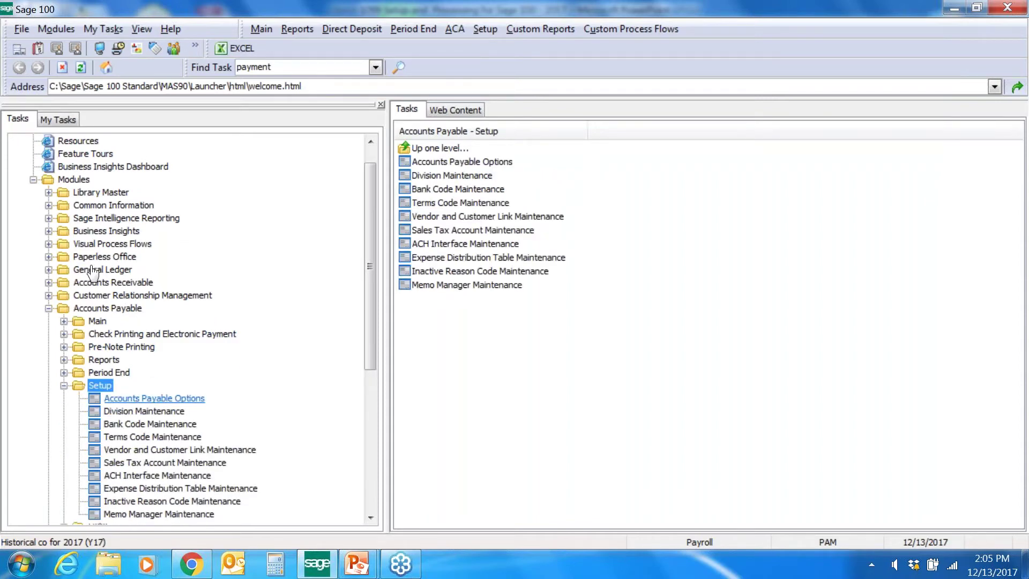
- Try to open Accounts Payable Options, declining to run Company Maintenance
key("Down")
key("Return")
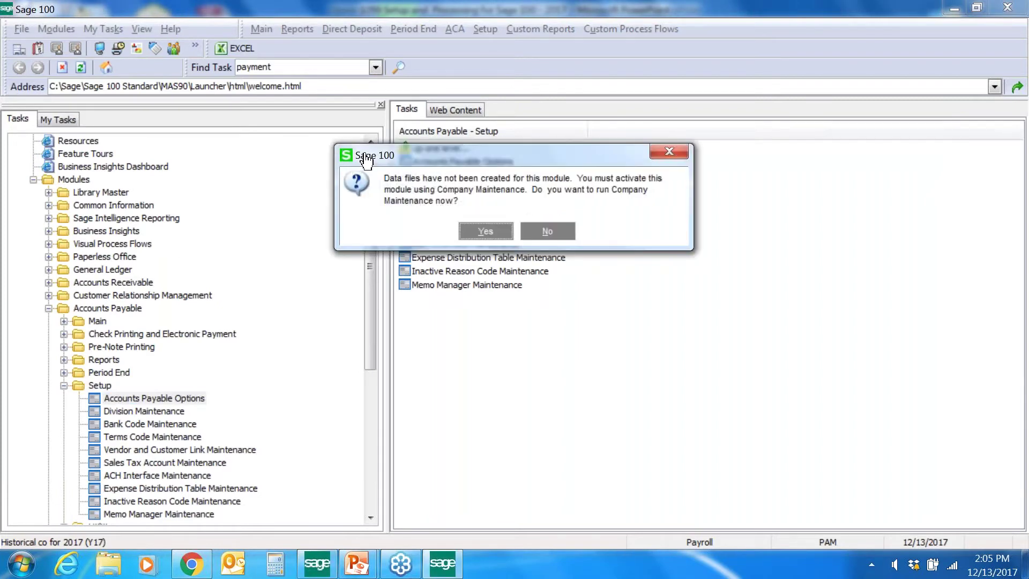
left_click(547, 231)
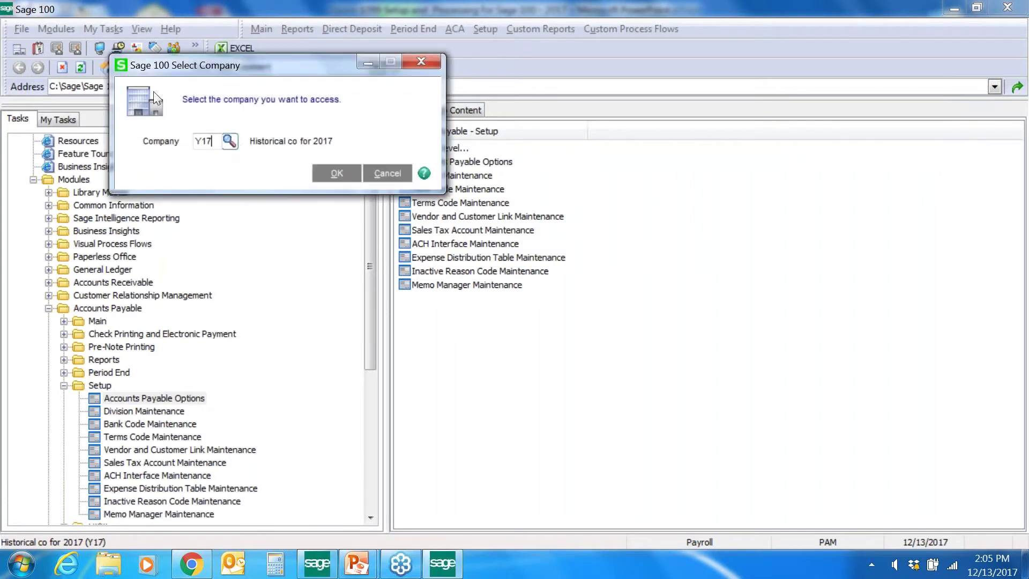
- Switch to company ABC, ABC Distribution and Service Corp
key("F2")
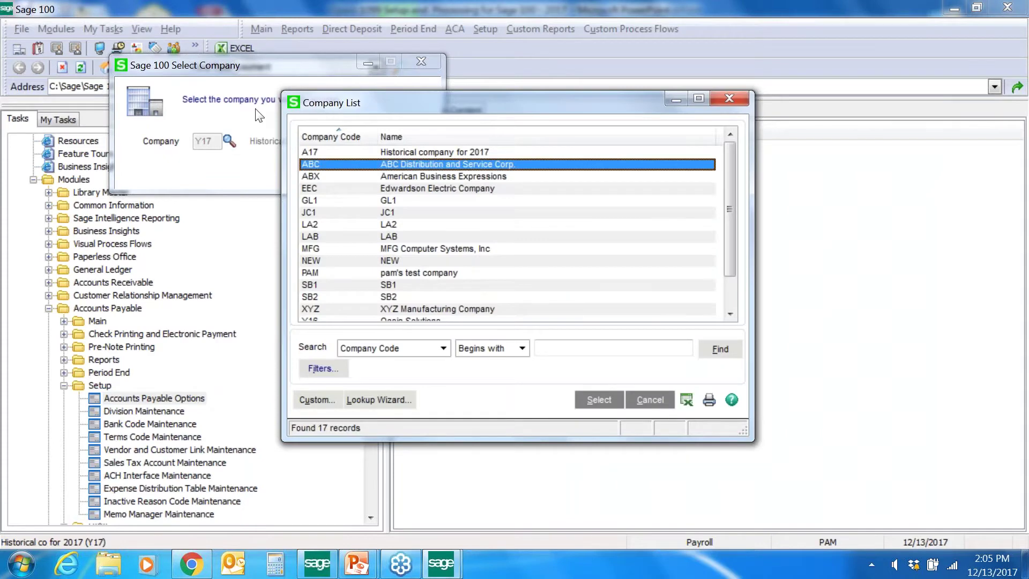
key("Return")
key("Return")
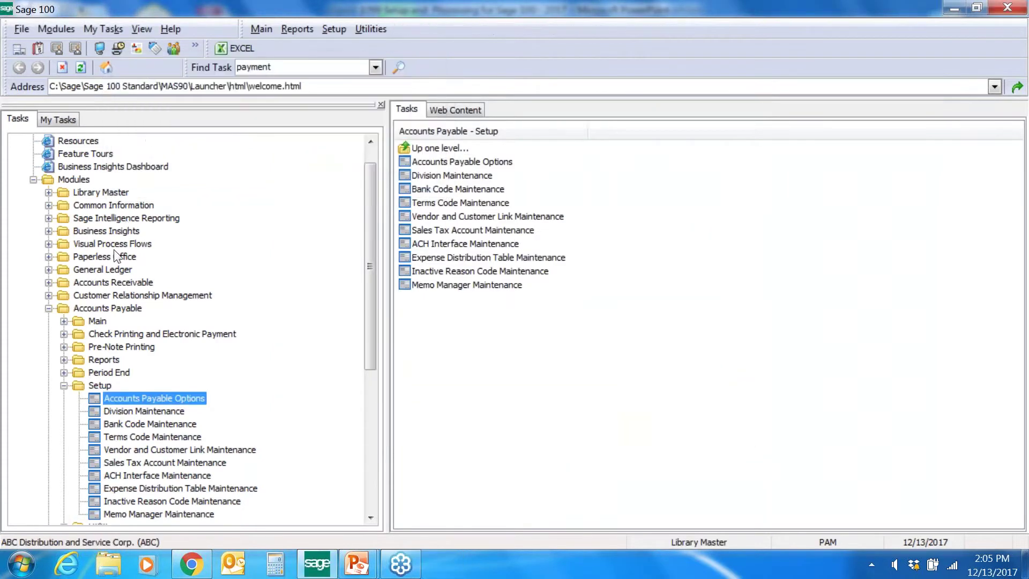
- Open Accounts Payable Options with the accounting date 12/13/2017, review the 1099 reporting settings and accept them
key("Return")
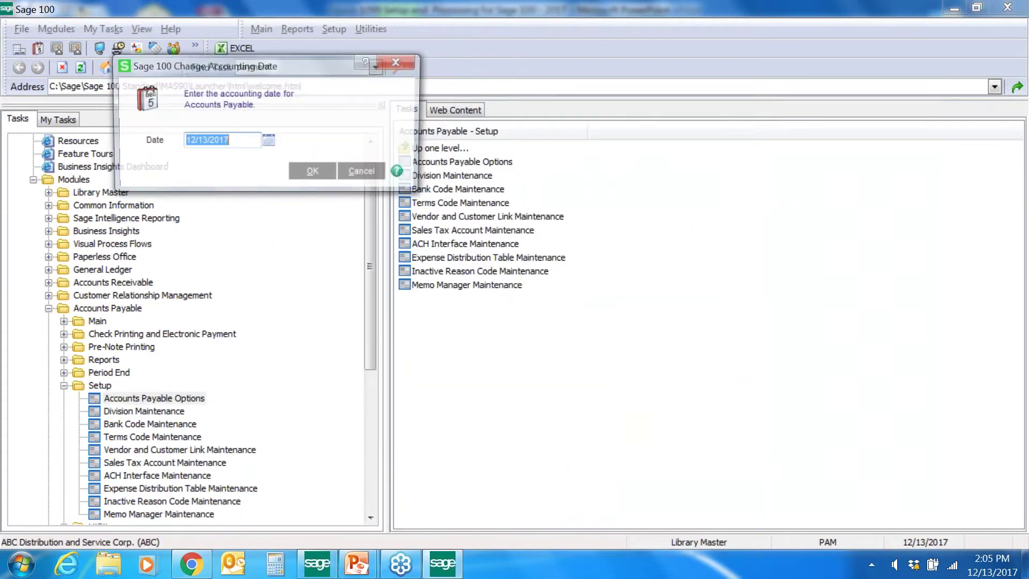
key("Return")
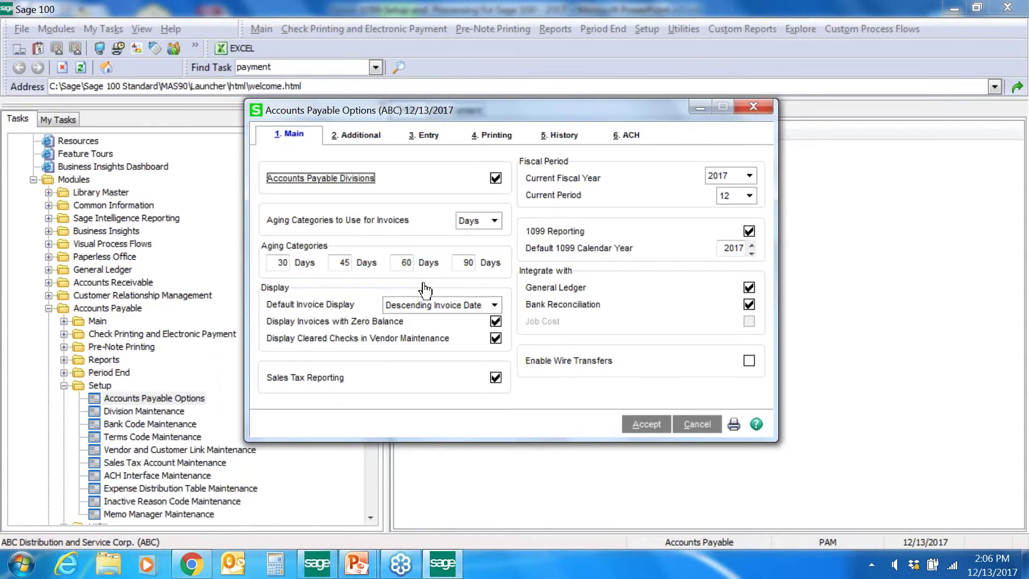
key("Return")
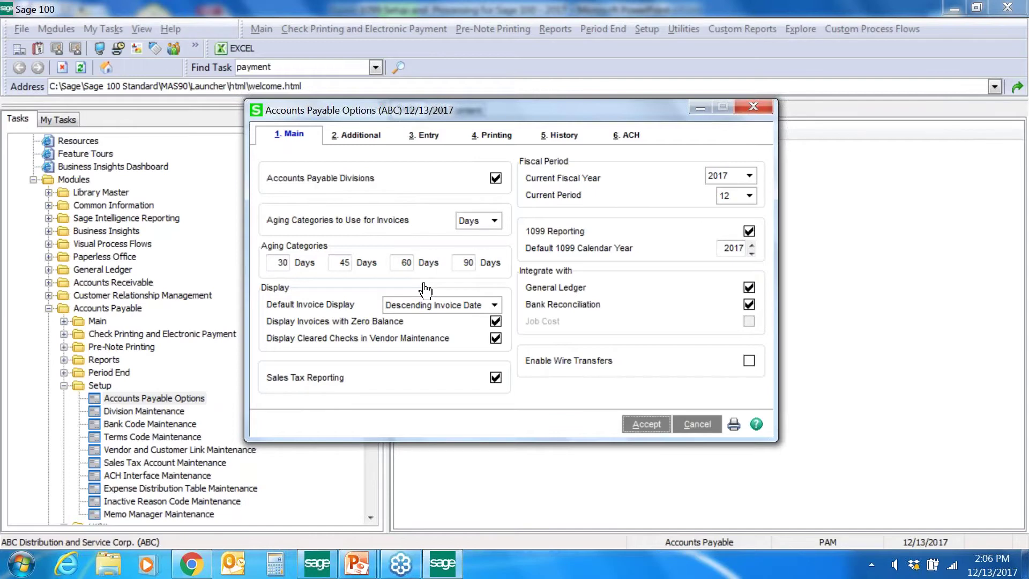
key("Return")
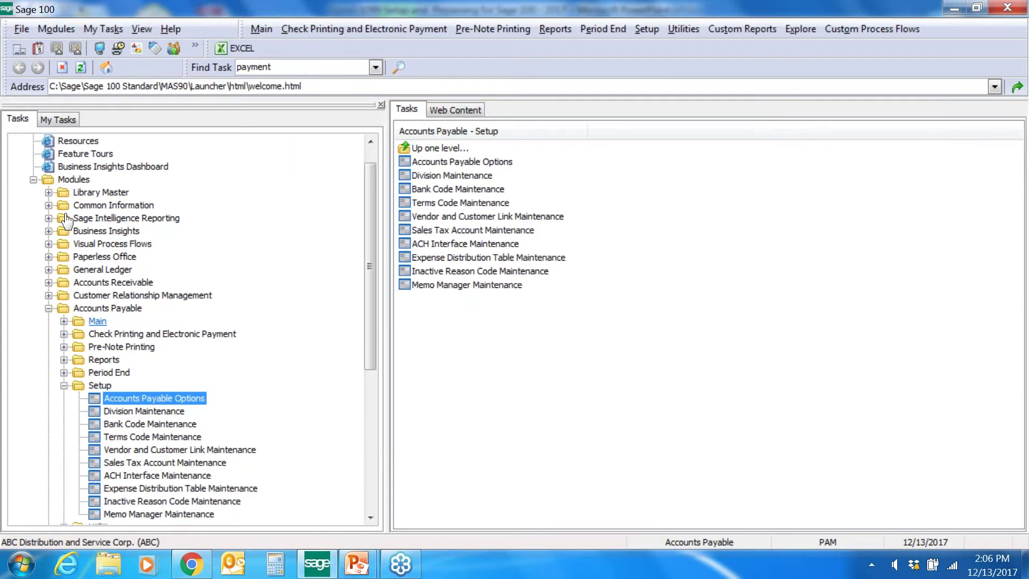
- Open the Airway Property record in Vendor Maintenance and display its additional details
left_click(97, 320)
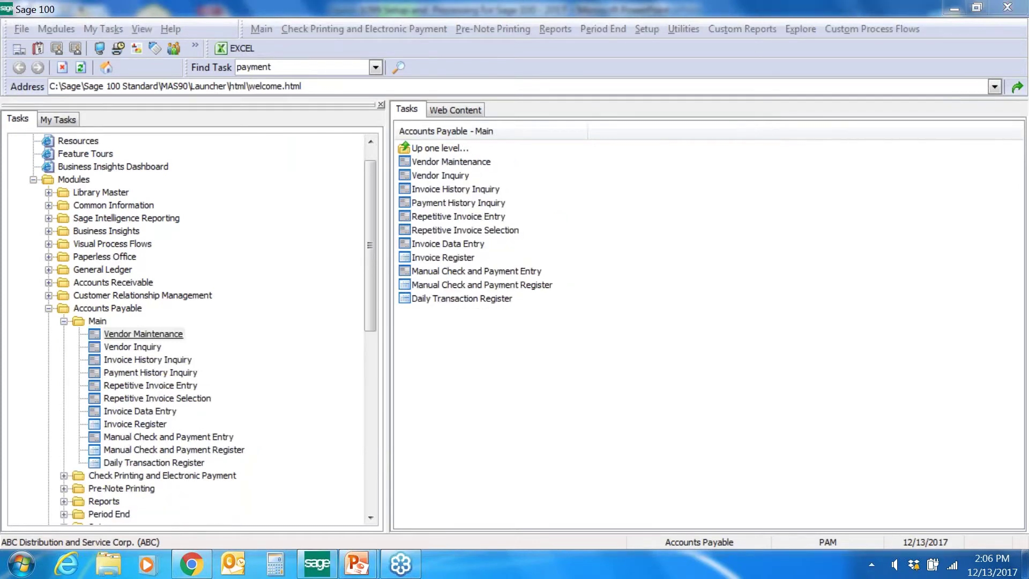
left_click(143, 334)
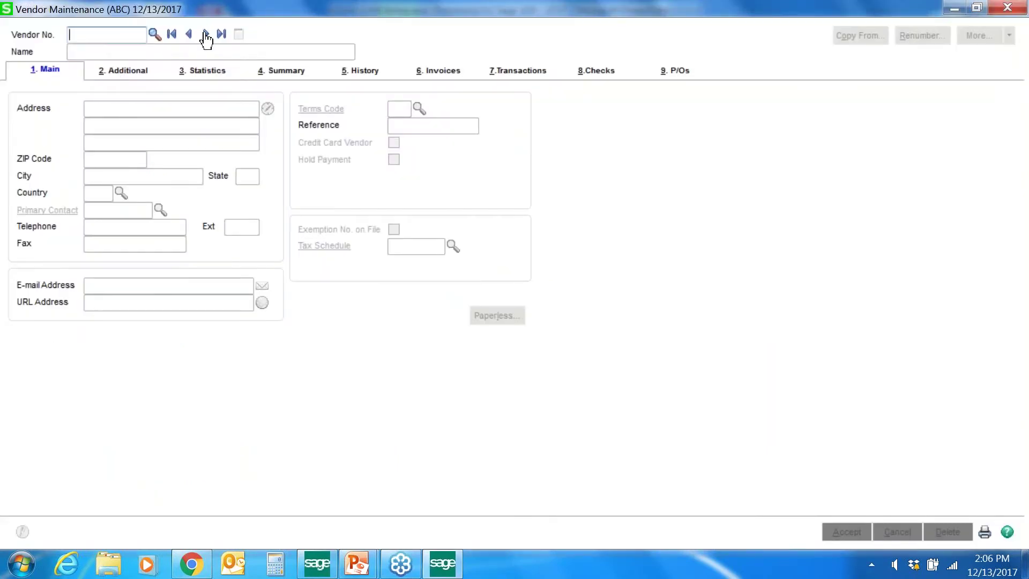
left_click(206, 34)
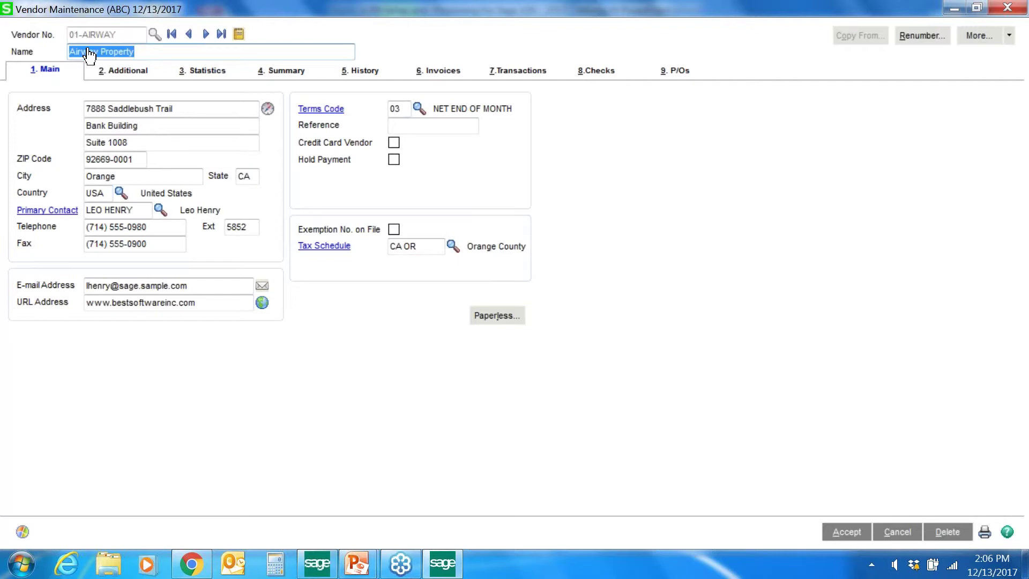
left_click(94, 69)
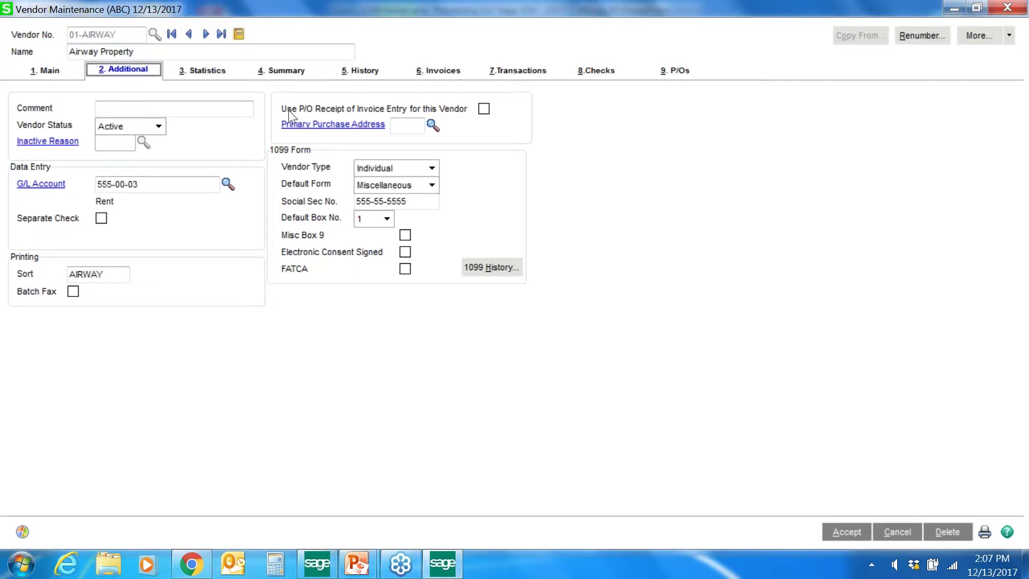
- Try the None and Business vendor types in the vendor's 1099 form settings
left_click(432, 168)
left_click(390, 183)
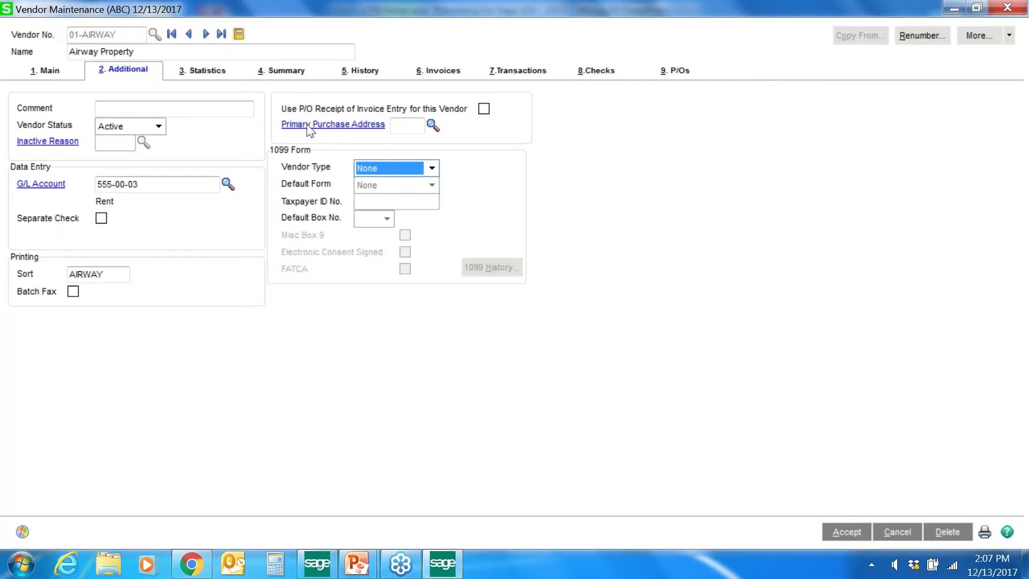
left_click(432, 168)
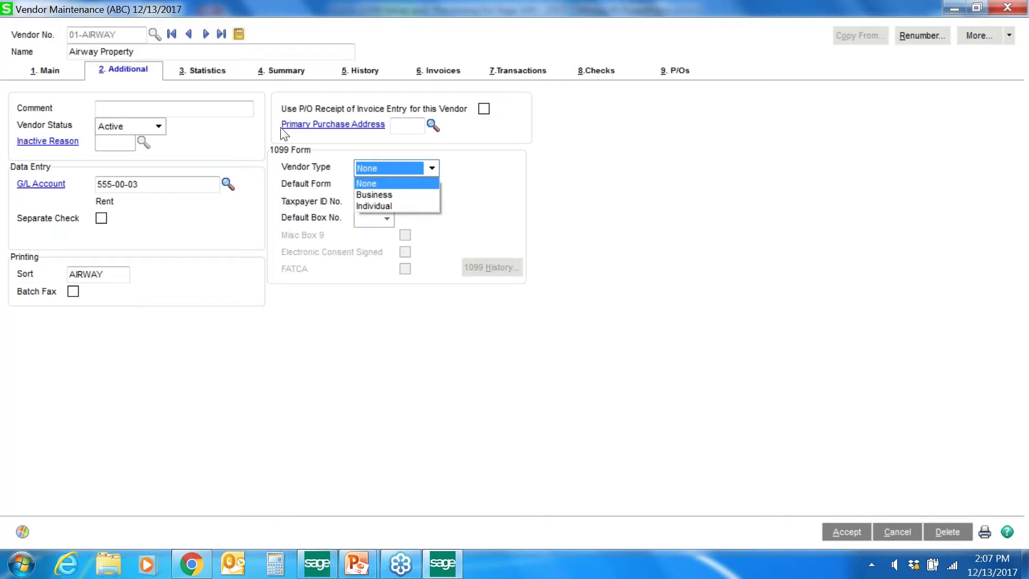
key("Down")
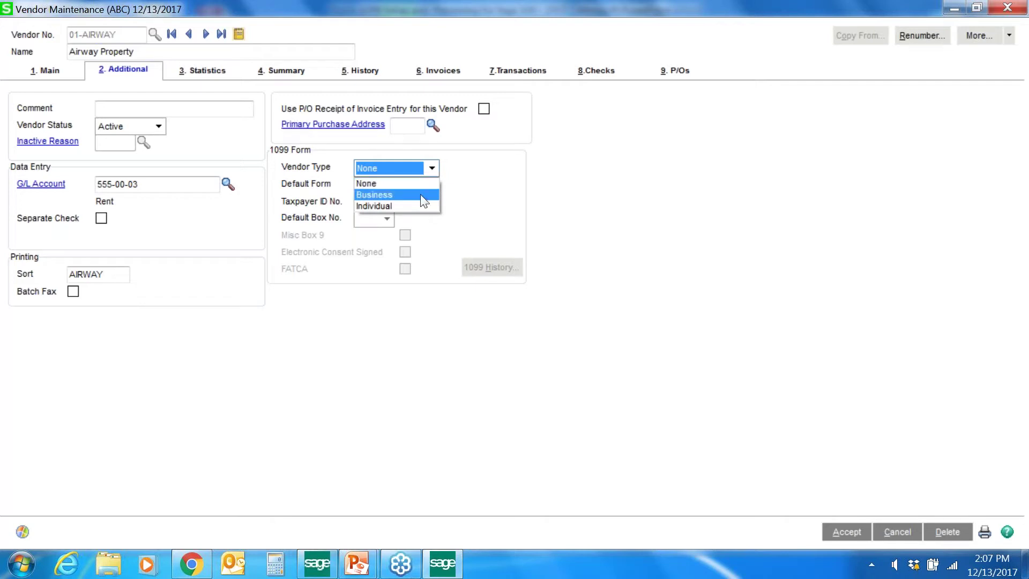
key("Return")
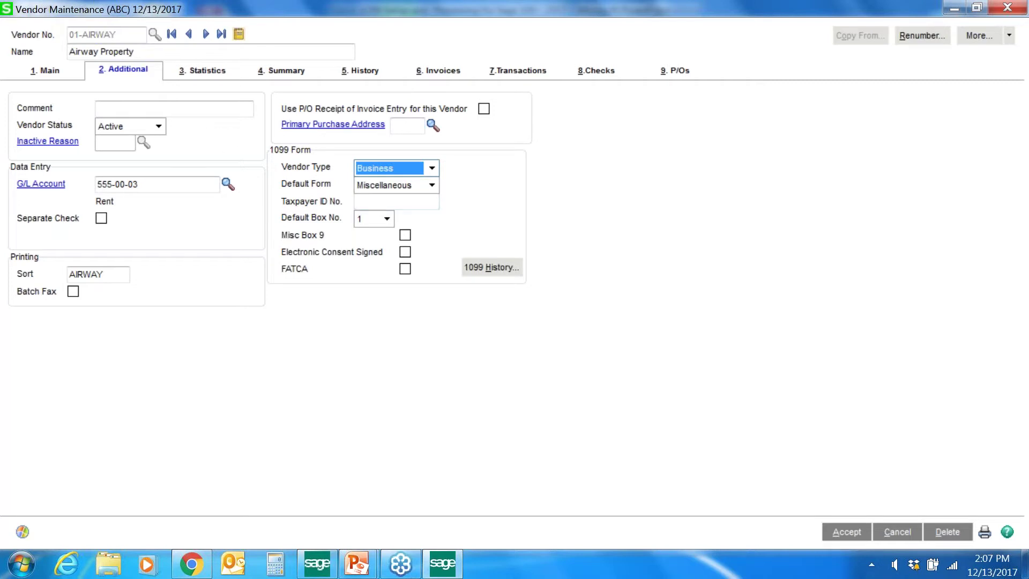
- Set the vendor's 1099 vendor type to Individual and choose Miscellaneous as the default form
key("alt+Down")
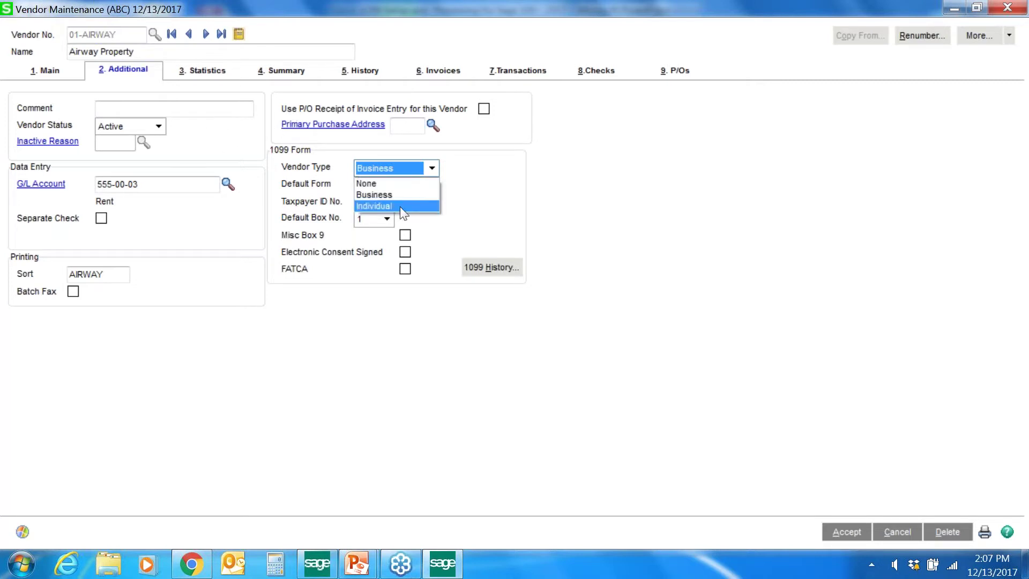
key("Return")
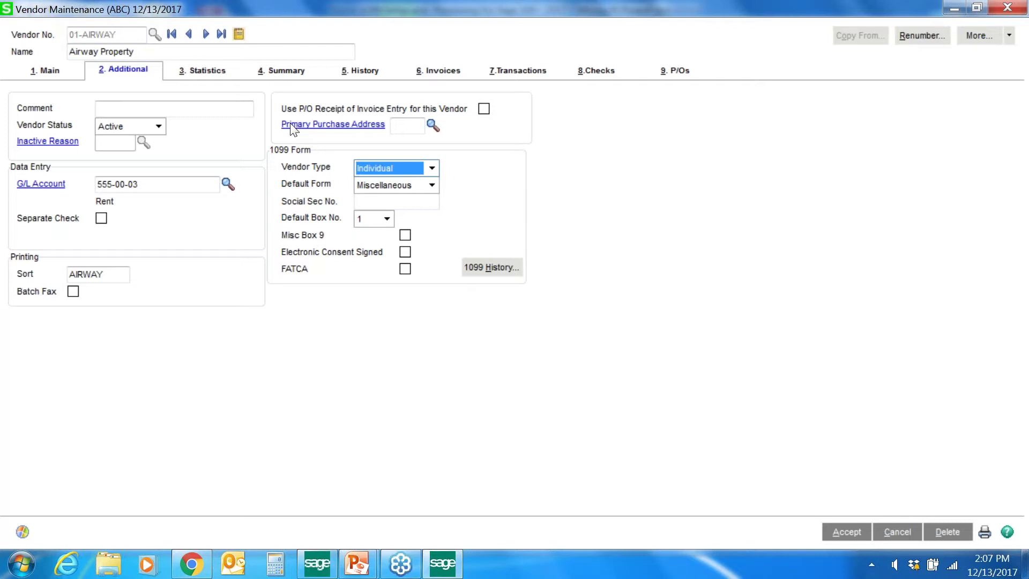
key("Tab")
key("alt+Down")
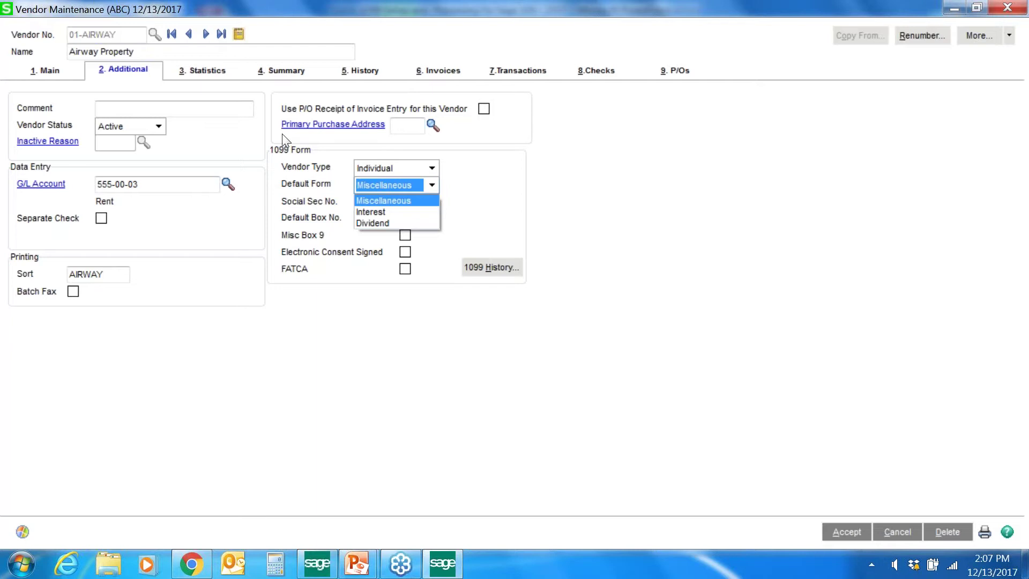
key("Return")
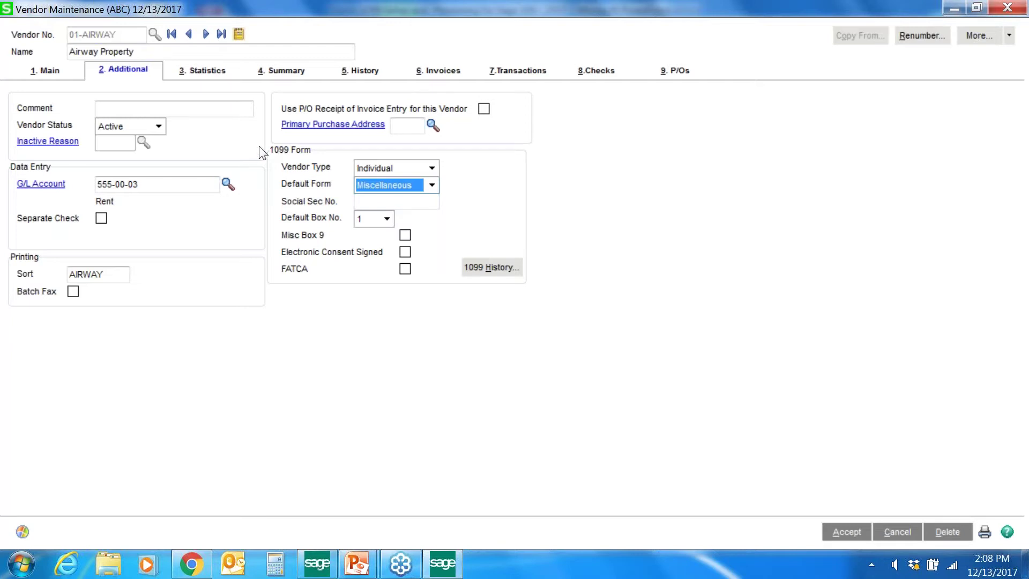
- Examine the available default box numbers for the vendor's Miscellaneous 1099 form
key("Tab")
key("alt+Down")
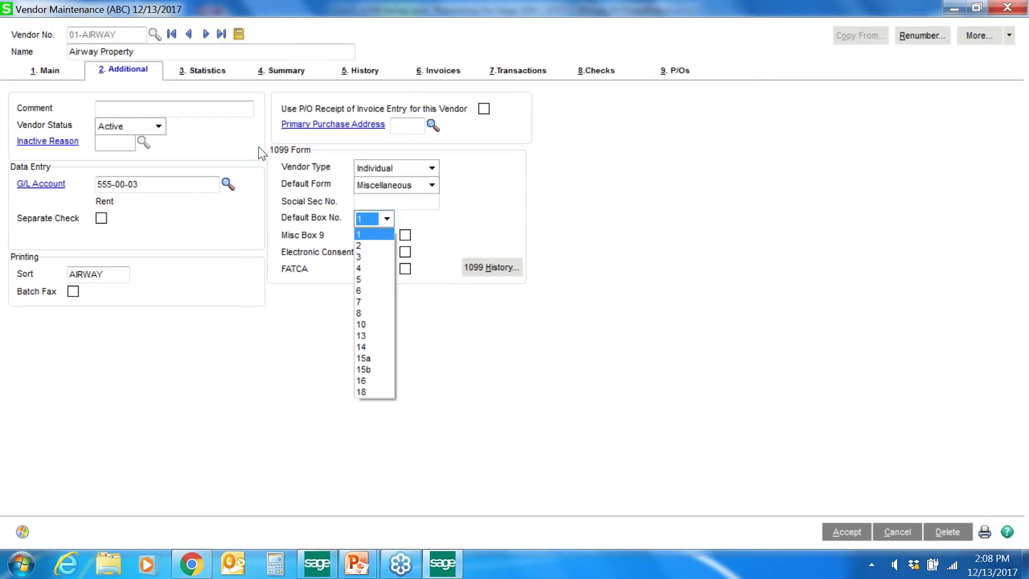
scroll(261, 153, "down", 5)
scroll(252, 265, "up", 5)
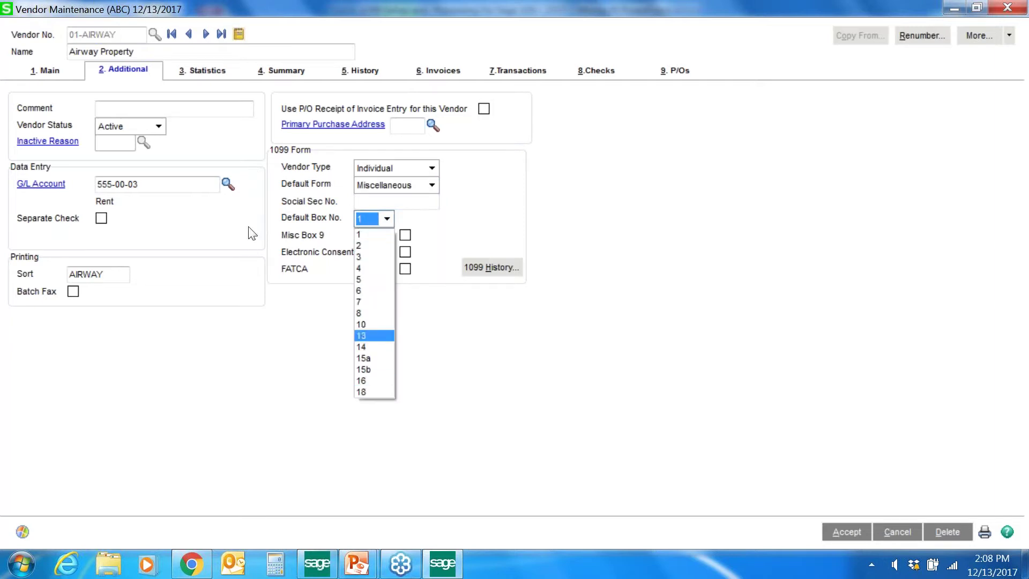
scroll(252, 187, "down", 1)
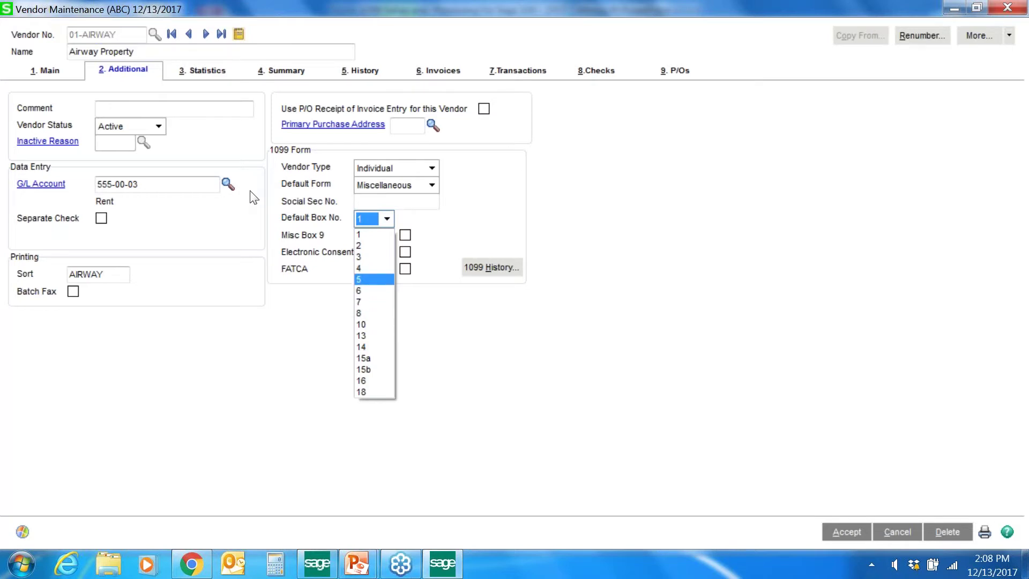
scroll(255, 195, "down", 2)
scroll(253, 214, "up", 1)
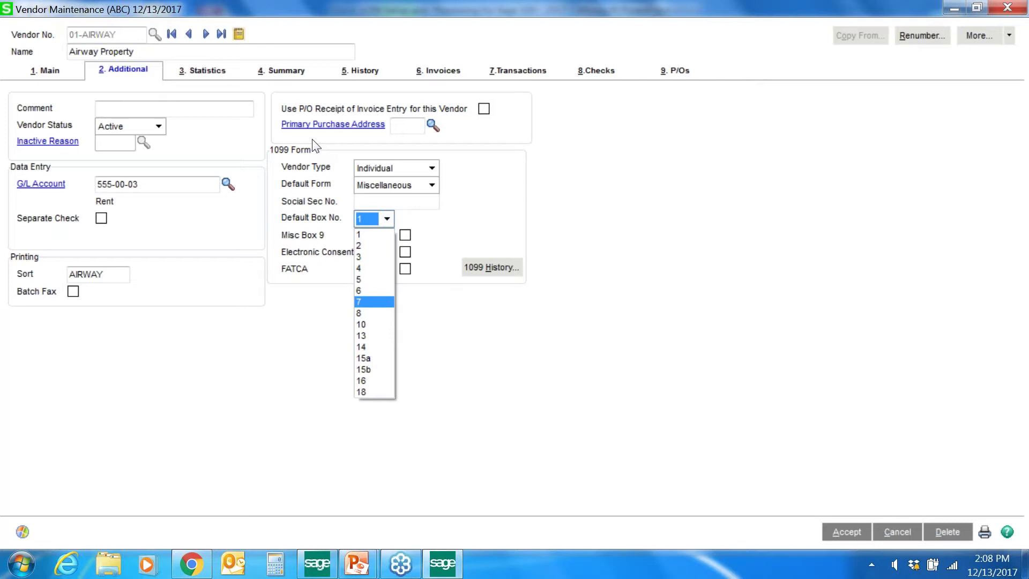
key("Escape")
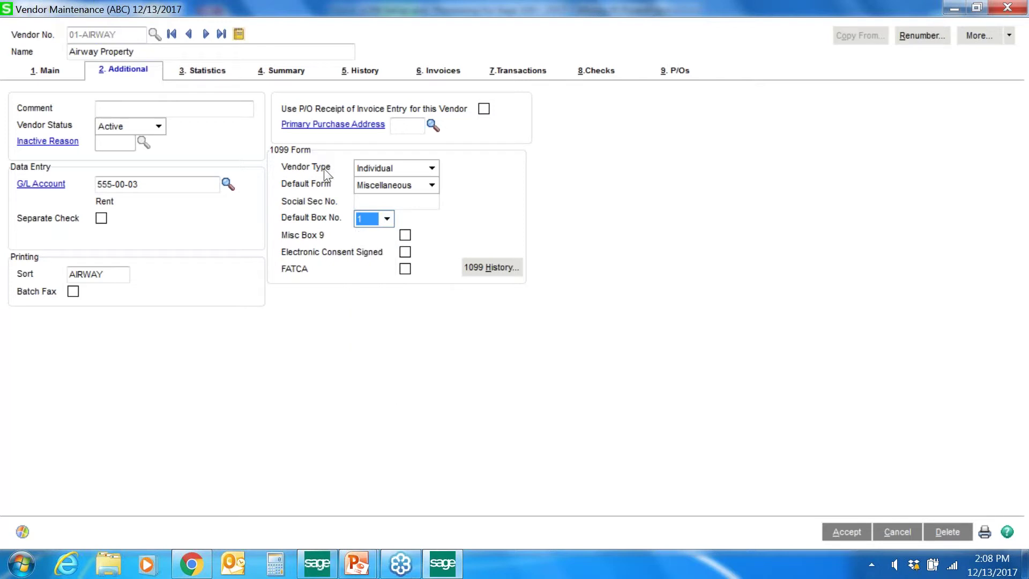
- Save the vendor's changes and open its 1099 payment history
left_click(491, 273)
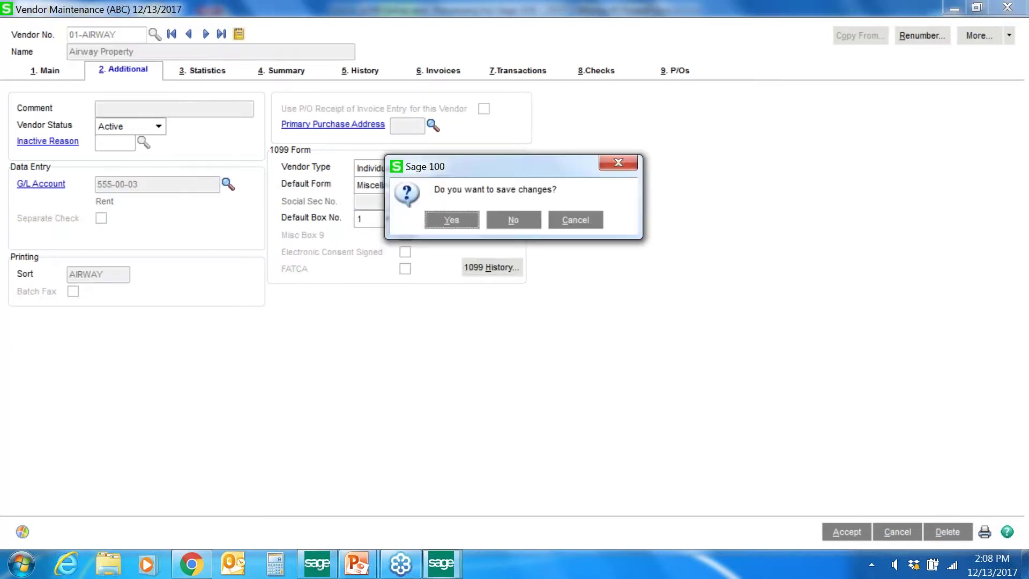
key("Return")
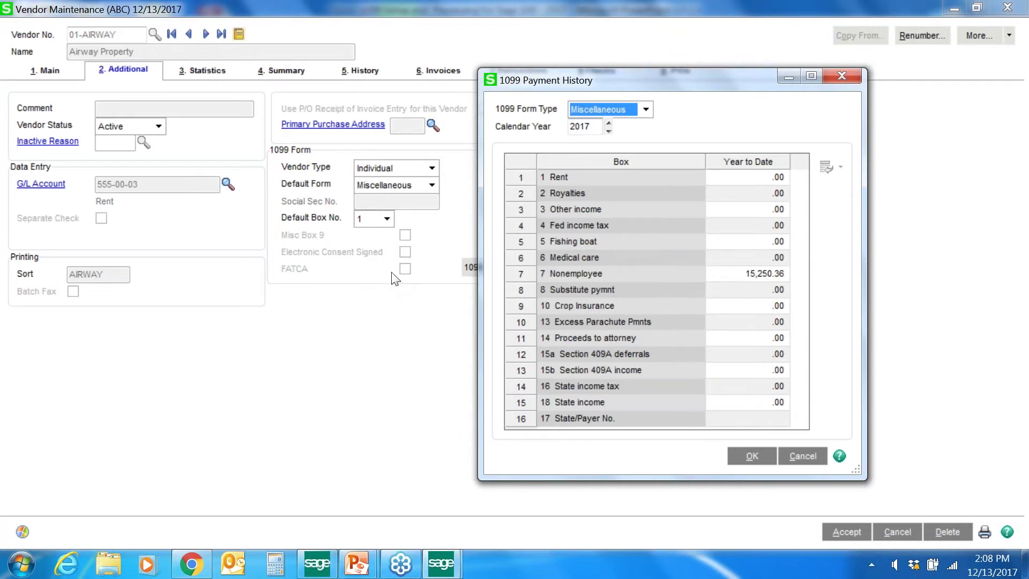
- View the vendor's 2017 payment history boxes for the Interest and Dividend 1099 form types
key("alt+Down")
key("Down")
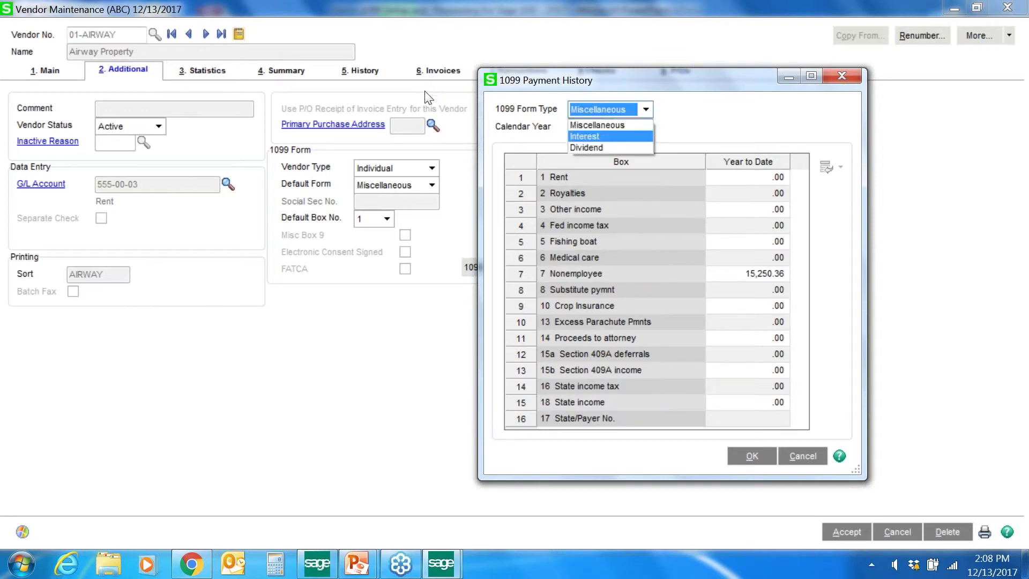
key("Return")
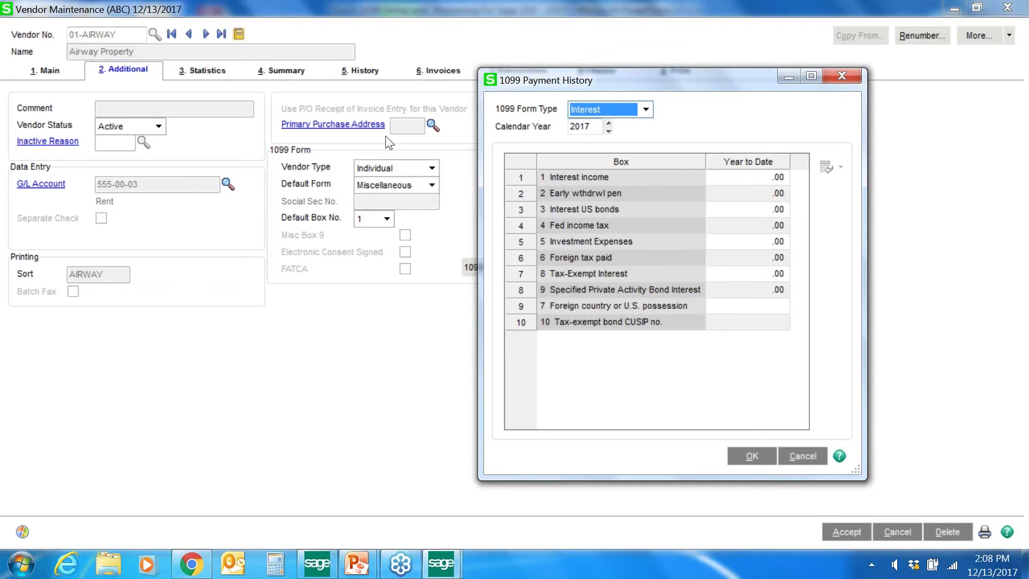
key("alt+Down")
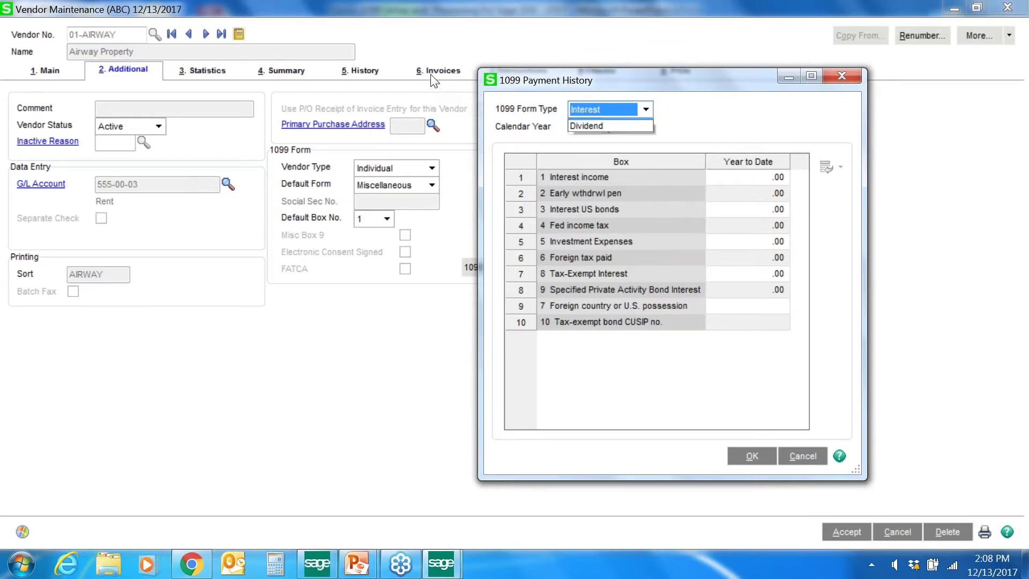
key("Down")
key("Return")
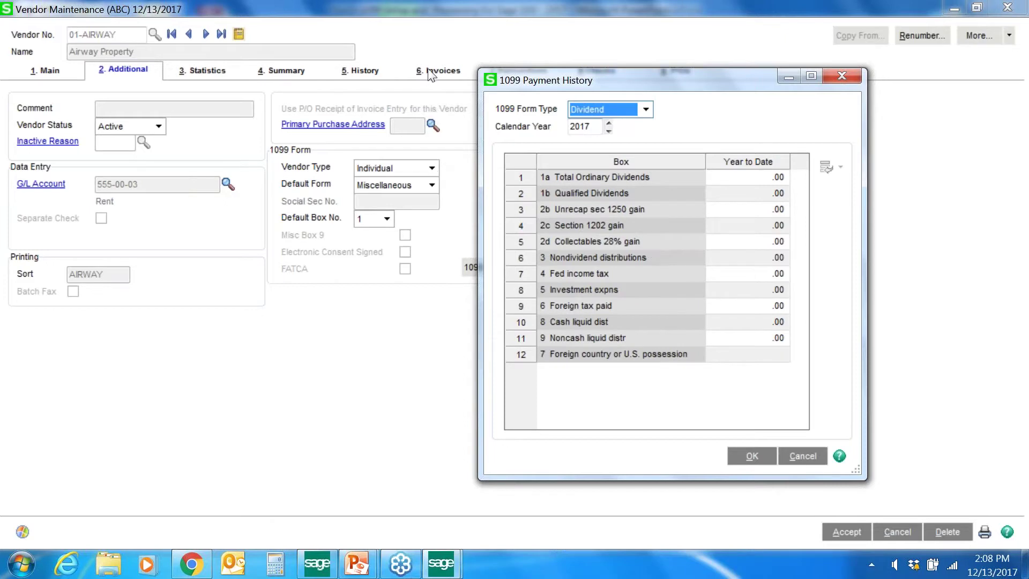
- View the vendor's 2017 payment history for the Miscellaneous 1099 form type and close the history
key("alt+Down")
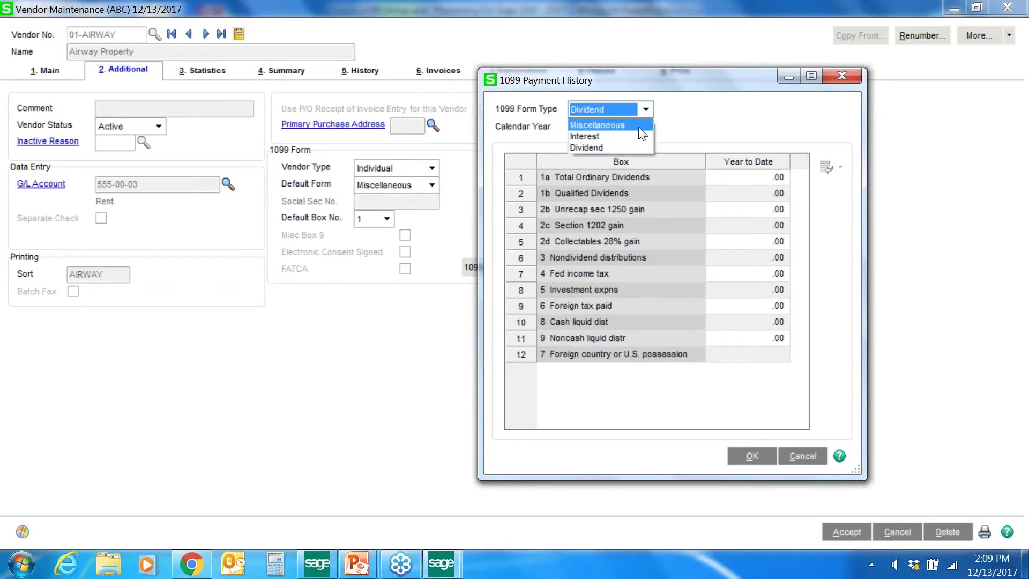
key("Return")
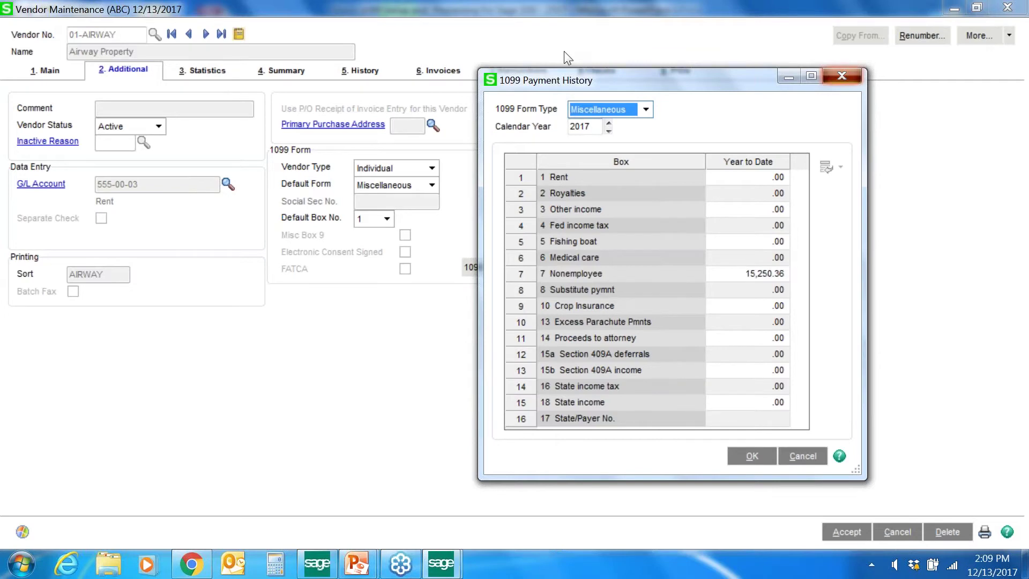
key("Escape")
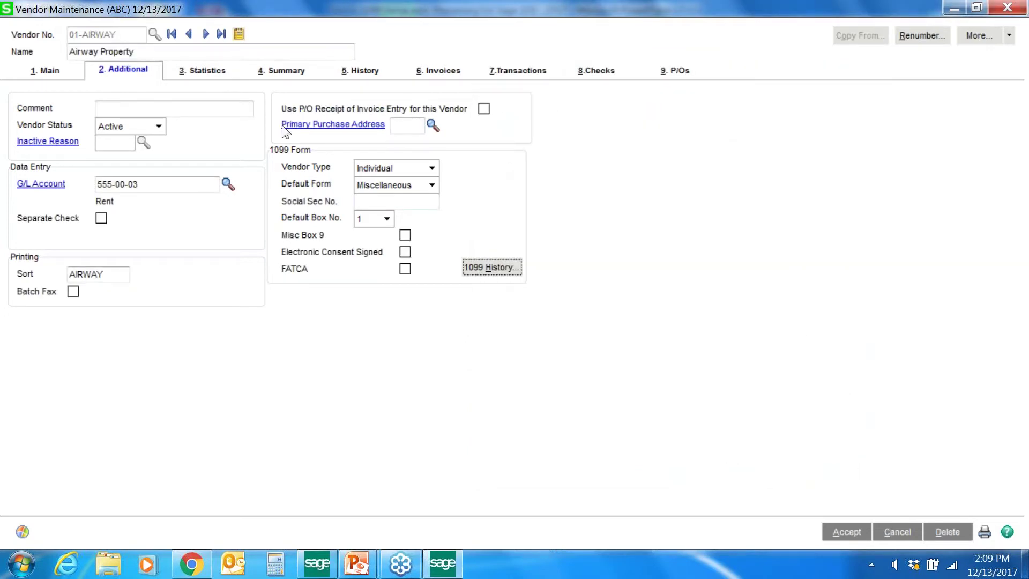
- Set the default 1099 box number for vendor Airway Property to 7
left_click(386, 219)
key("Down")
key("Down")
key("Down")
key("Down")
key("Down")
key("Down")
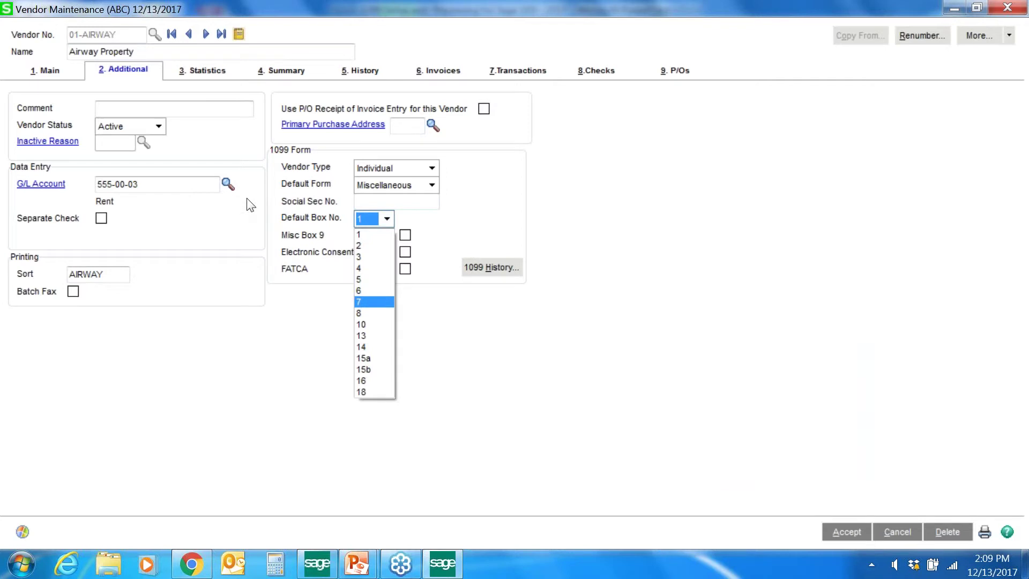
key("Return")
- Enter the vendor's Social Security number and save the vendor record
left_click(390, 200)
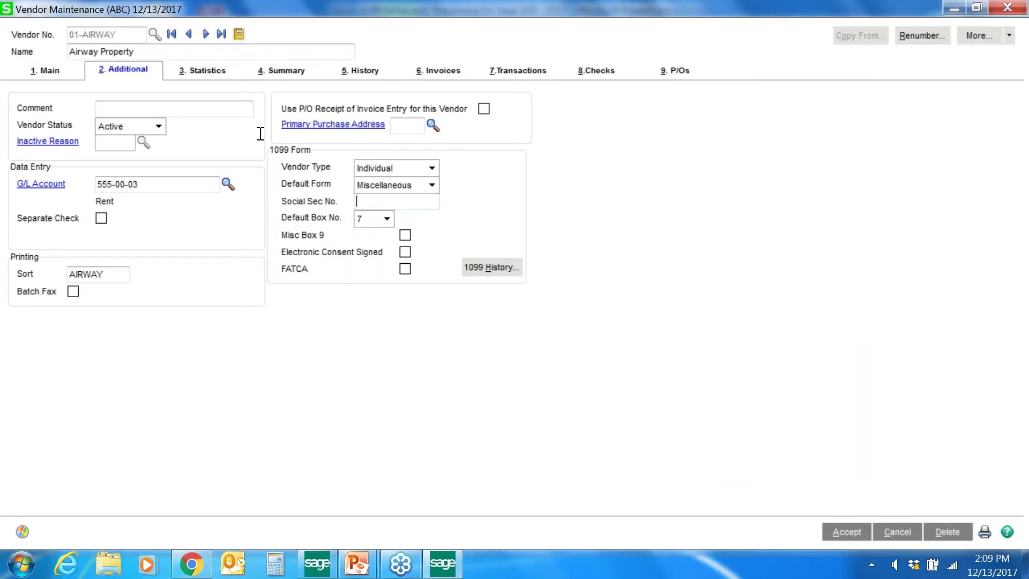
type("555-55-5555")
key("alt+a")
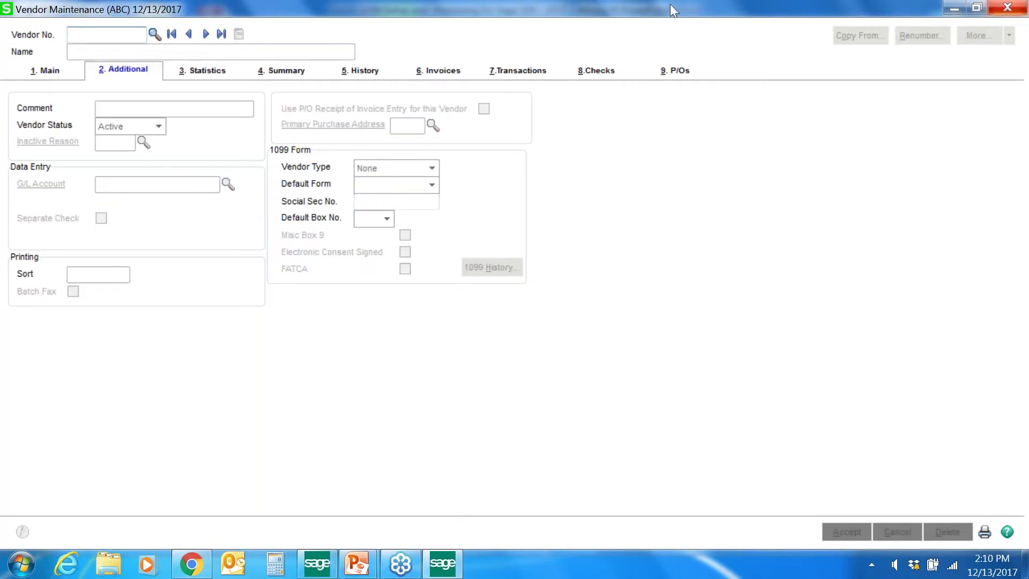
- Close Vendor Maintenance and open the Accounts Payable Check History Report
key("alt+F4")
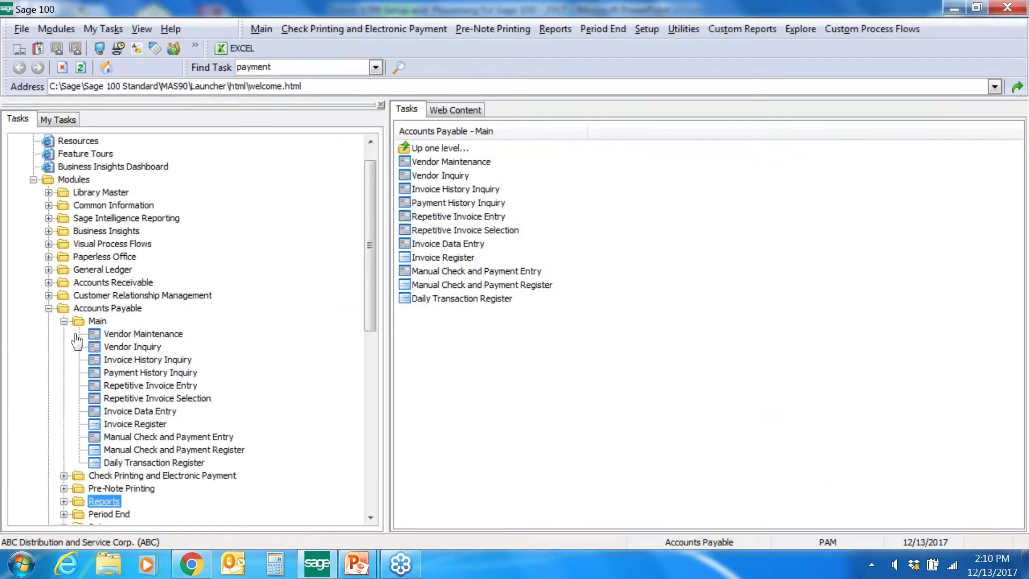
key("Right")
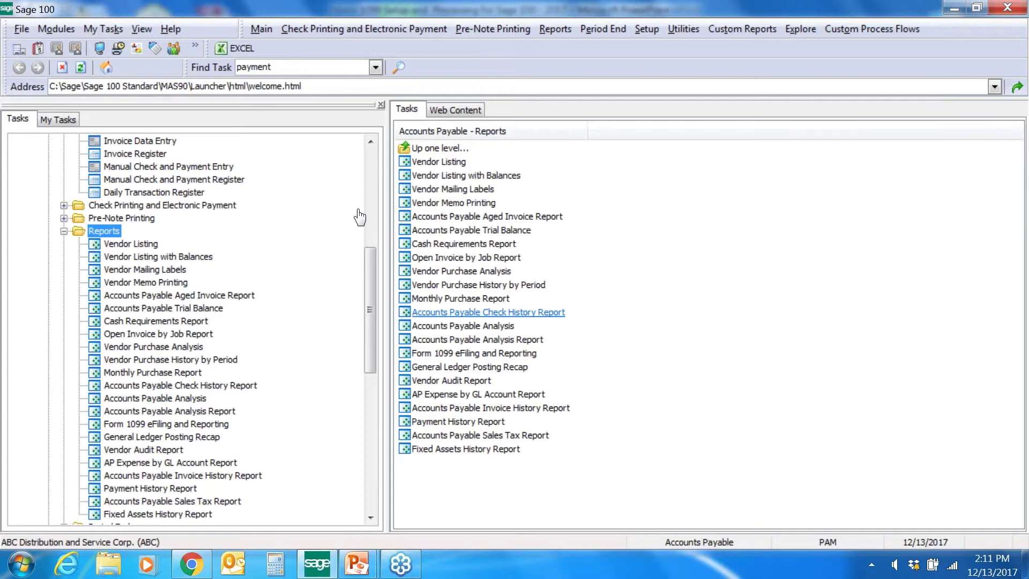
left_click(488, 312)
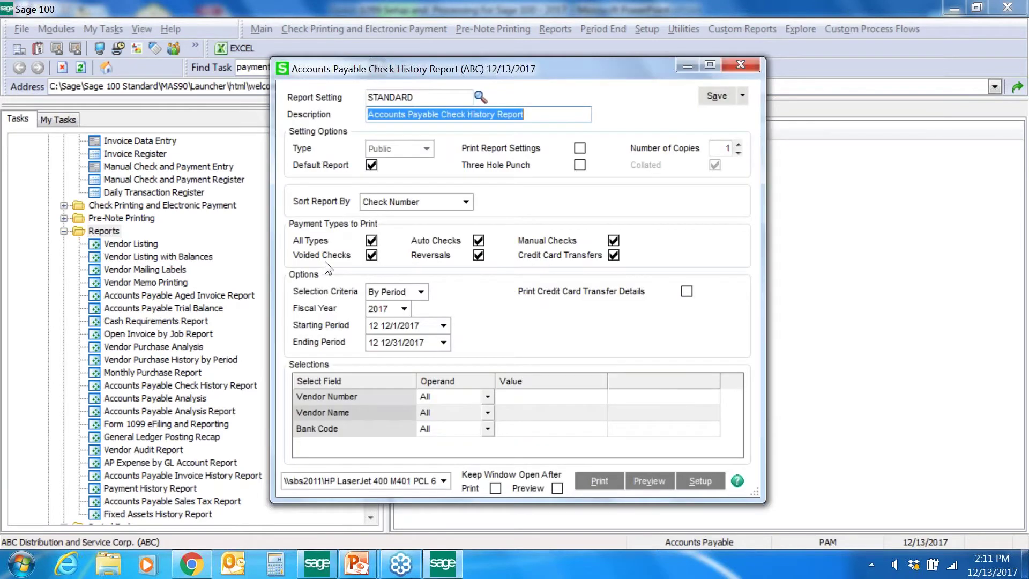
- Set the report's selection criteria to By Date and its vendor number filter to equal Airway Property's, and close the report without printing
left_click(488, 396)
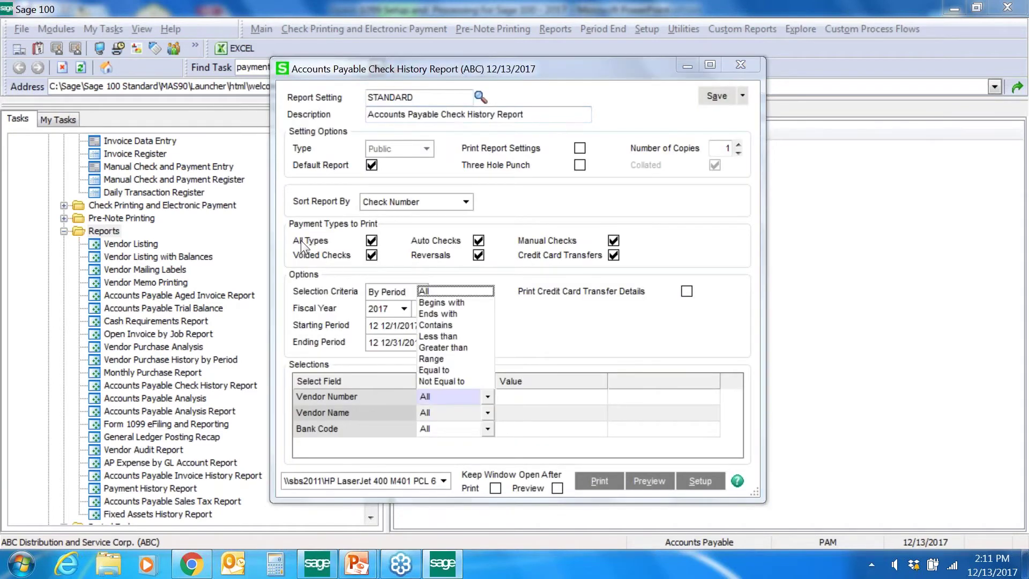
key("e")
key("q")
key("Return")
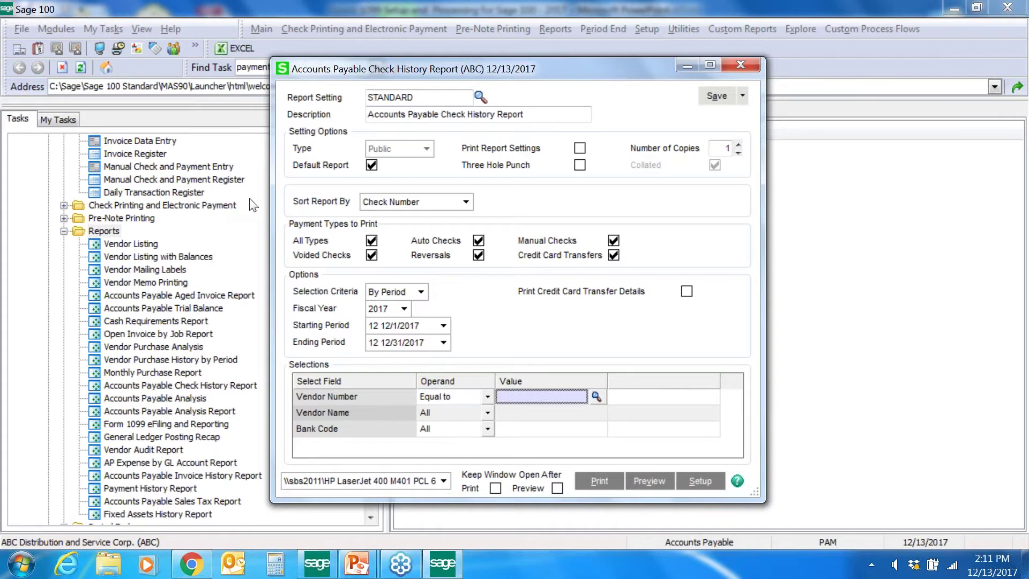
left_click(421, 293)
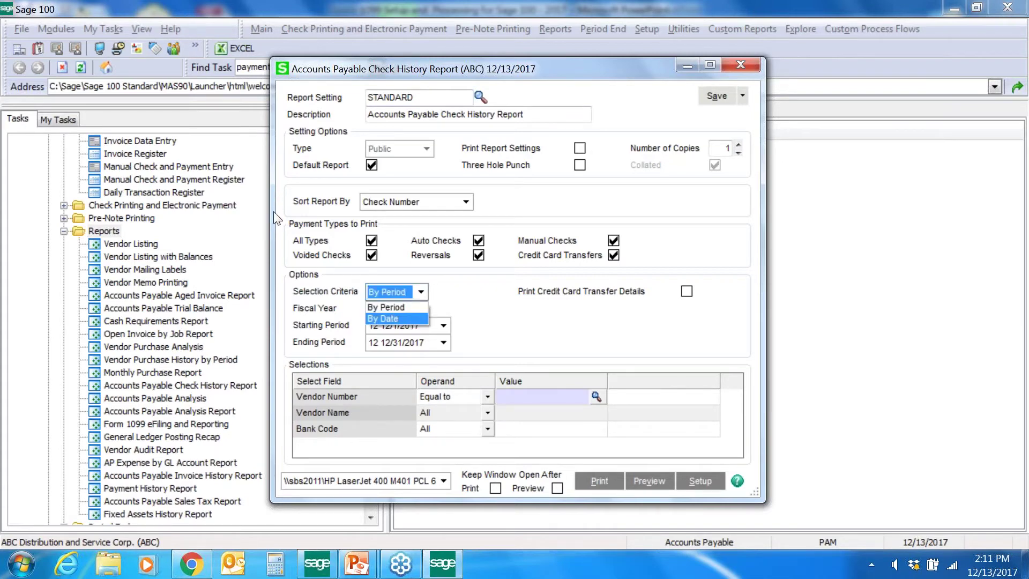
key("Return")
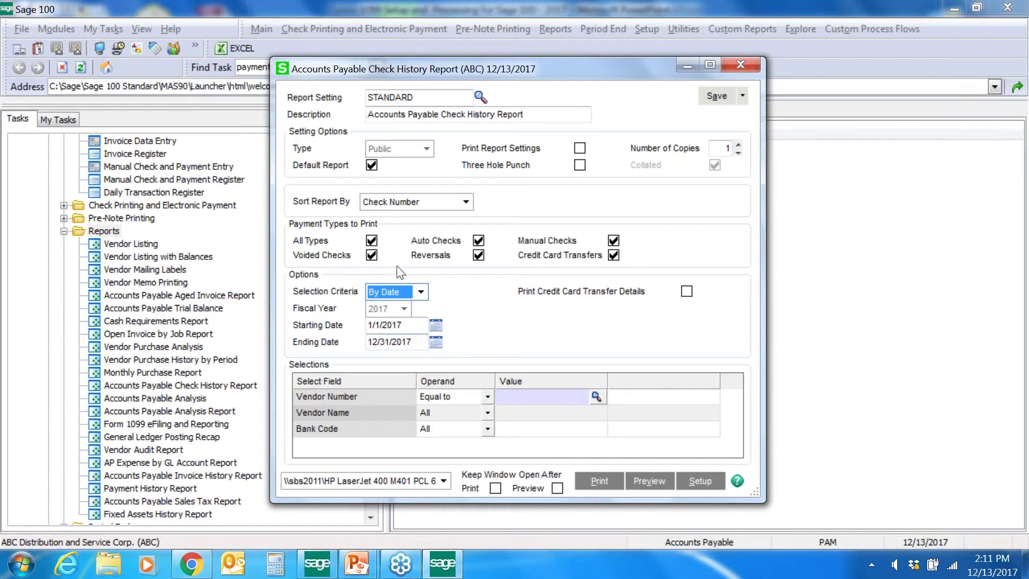
key("Tab")
key("F2")
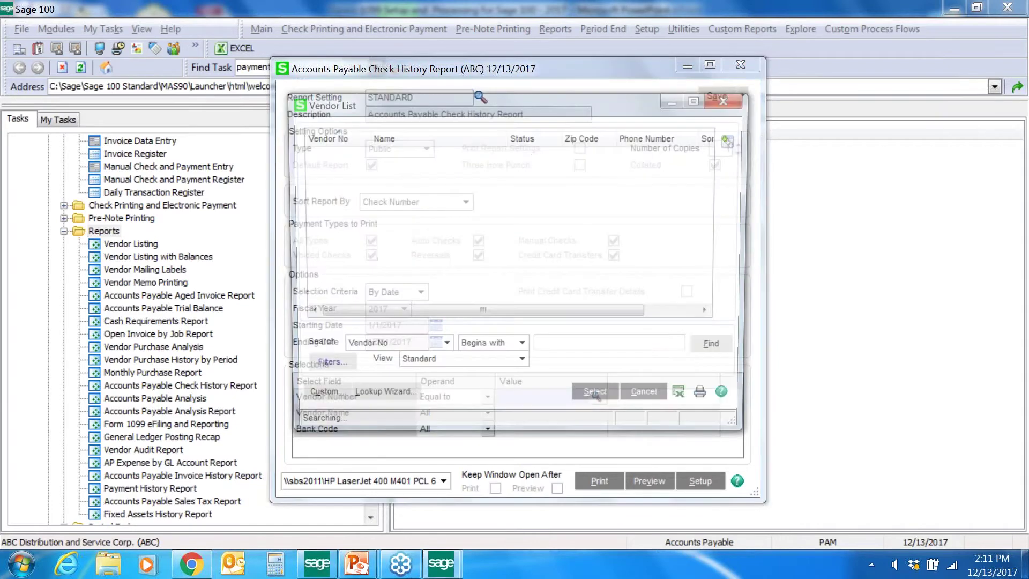
key("Return")
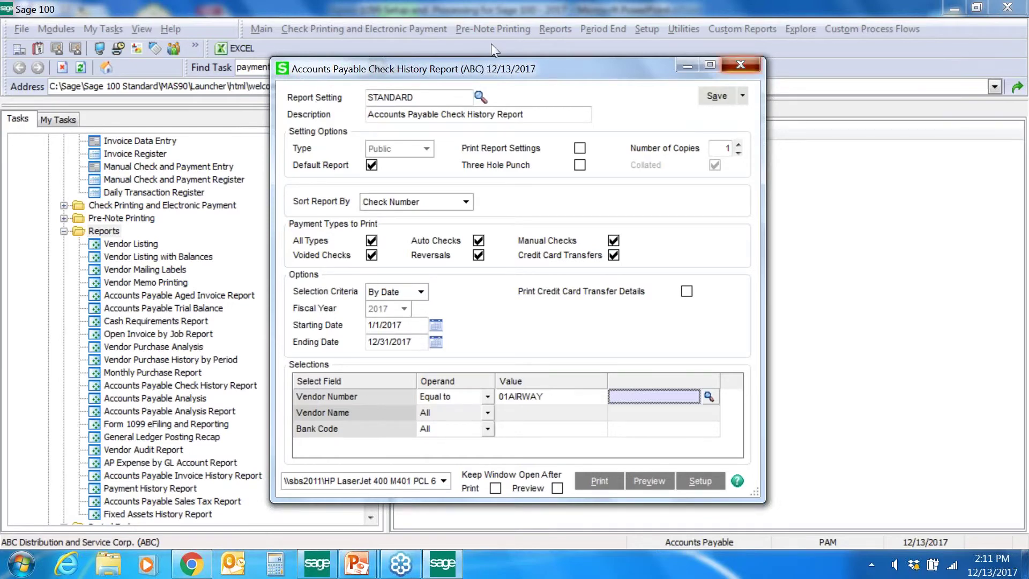
key("Escape")
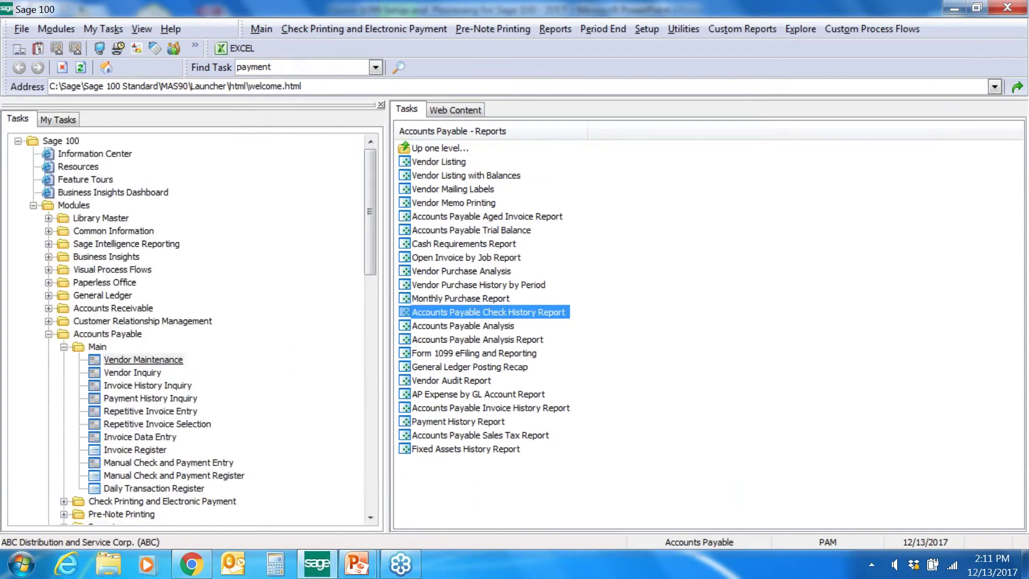
- Reopen Vendor Maintenance and bring up the additional settings of vendor United Computers
left_click(143, 359)
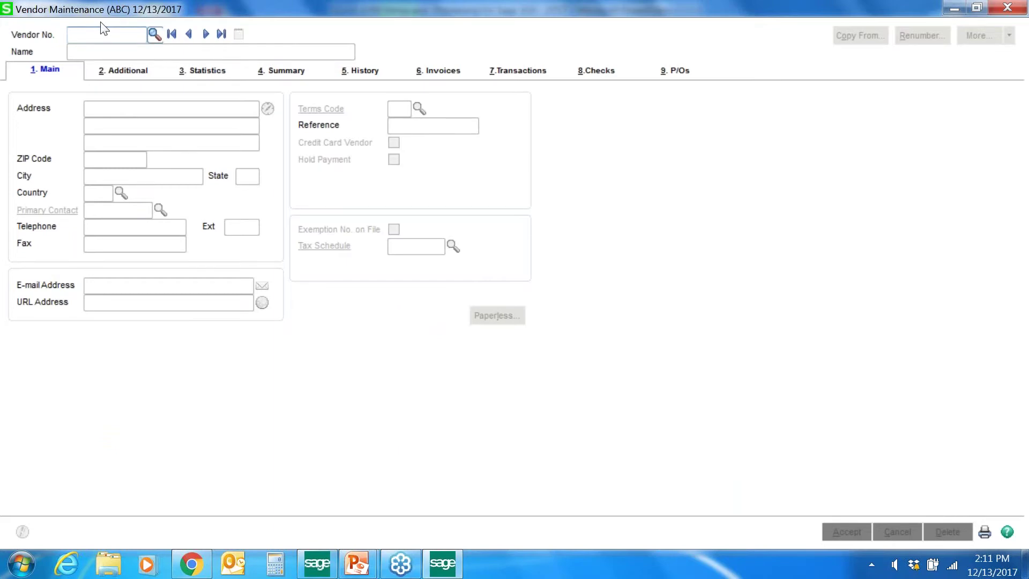
left_click(155, 34)
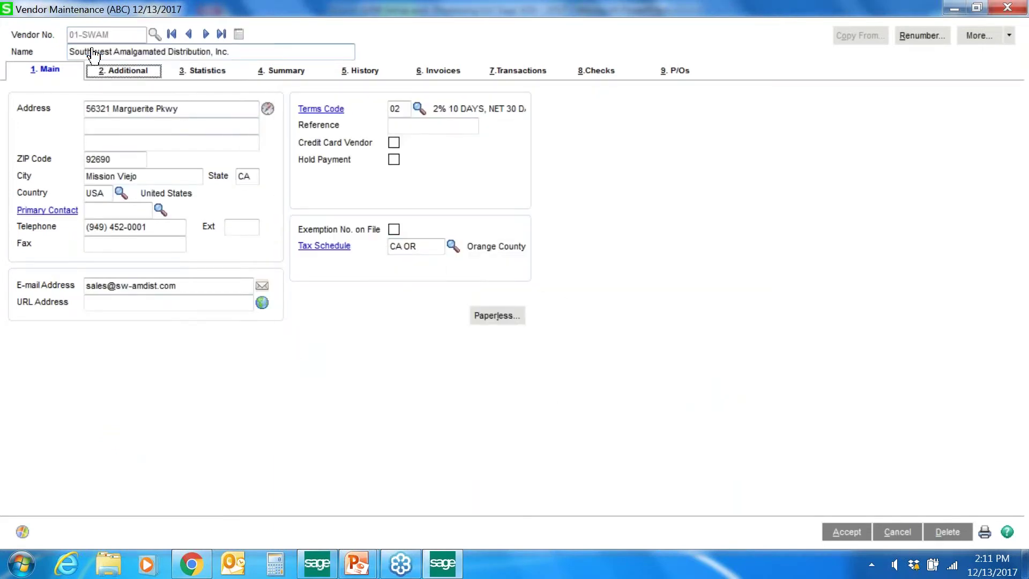
left_click(93, 50)
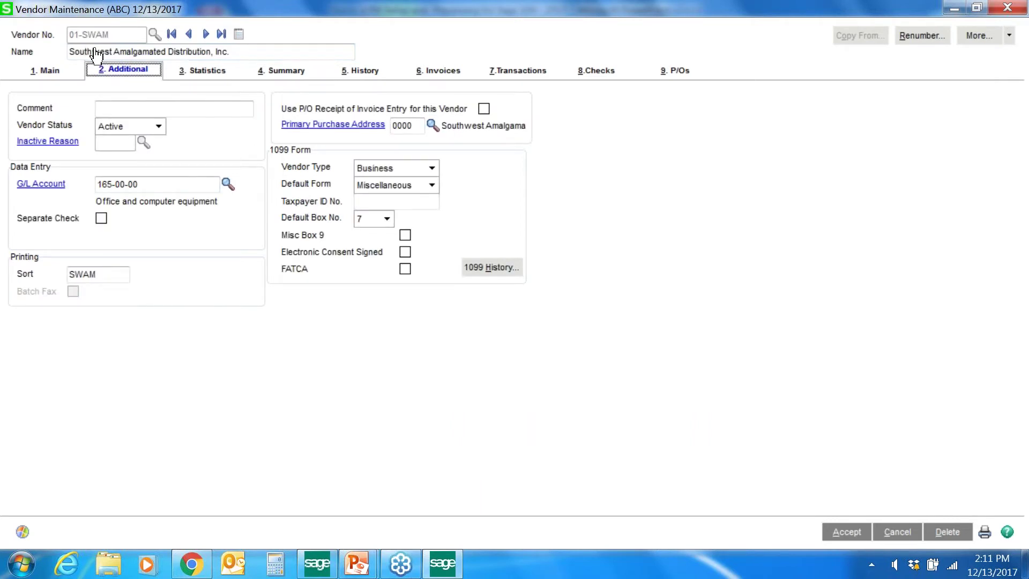
left_click(205, 34)
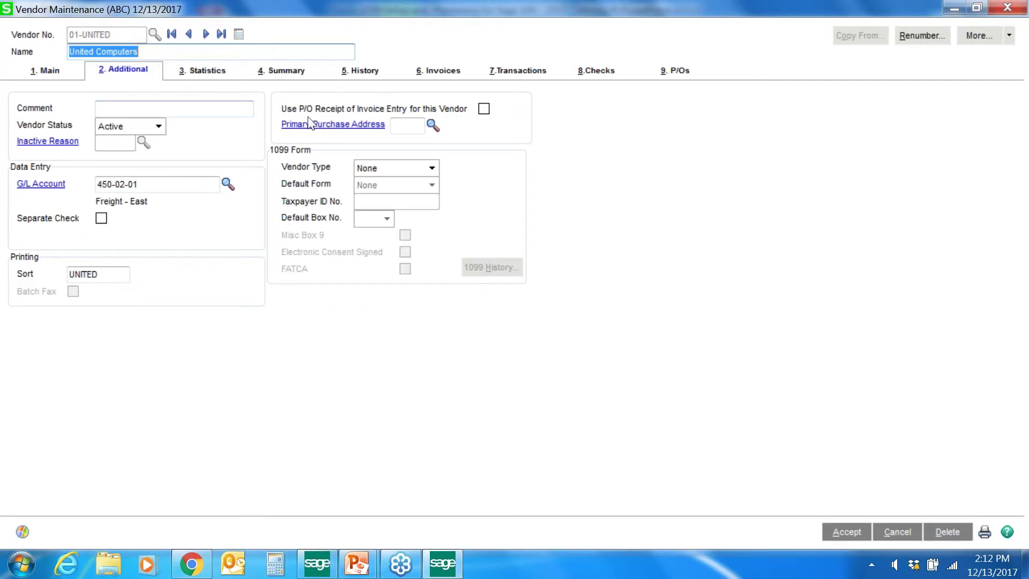
- Set United Computers' 1099 vendor type to Business and enter its taxpayer ID number
left_click(432, 168)
left_click(407, 192)
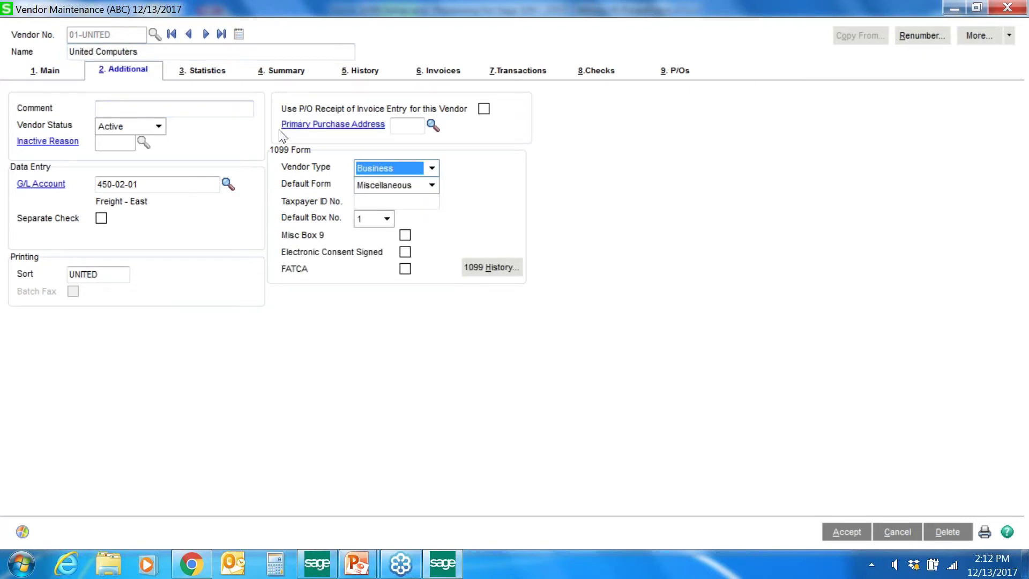
key("Tab")
type("61")
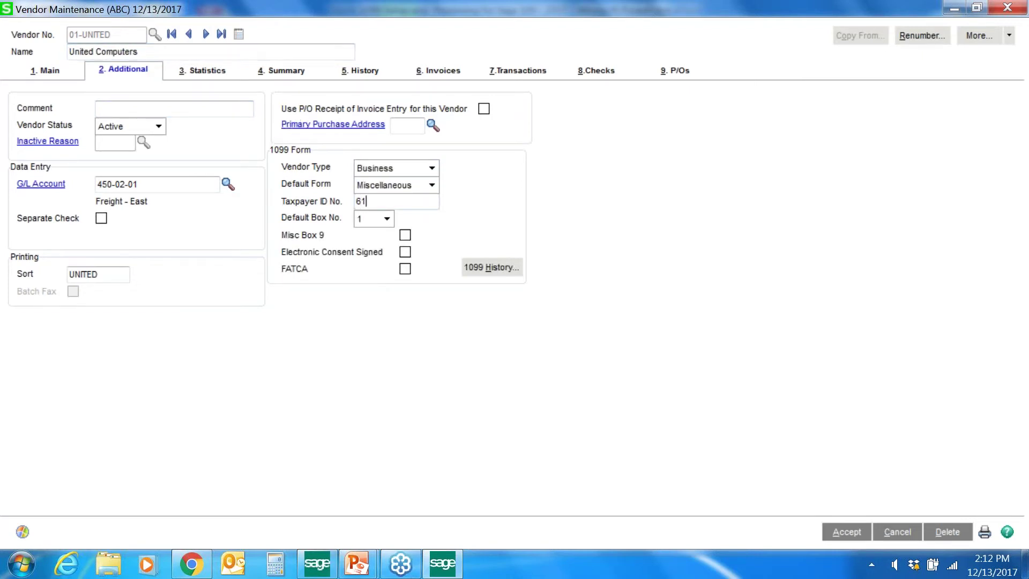
type("-5555555")
key("Tab")
- Set the default 1099 box number for United Computers to 7
key("alt+Down")
key("Down")
key("Down")
key("Down")
key("Down")
key("Down")
key("Down")
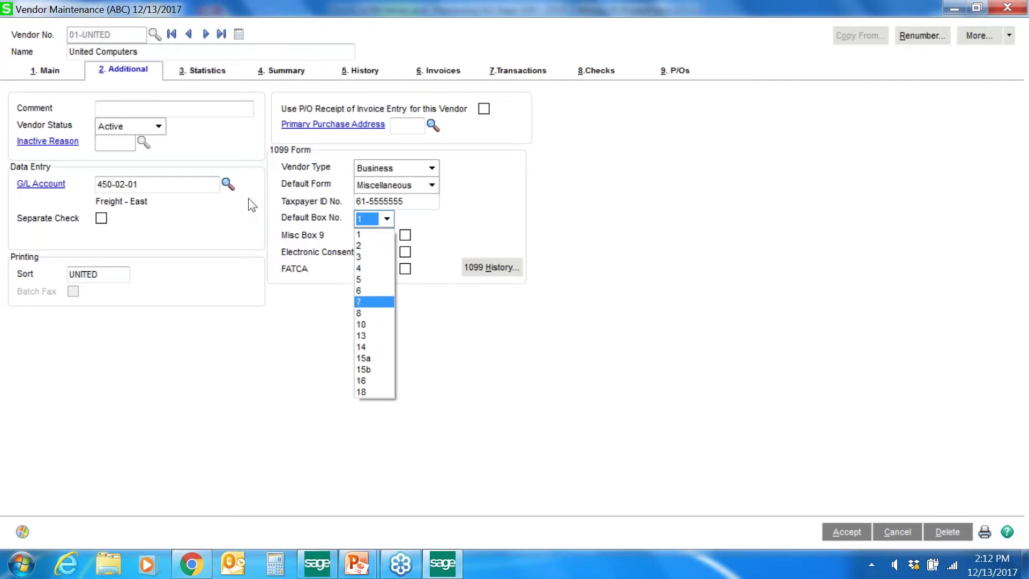
key("Return")
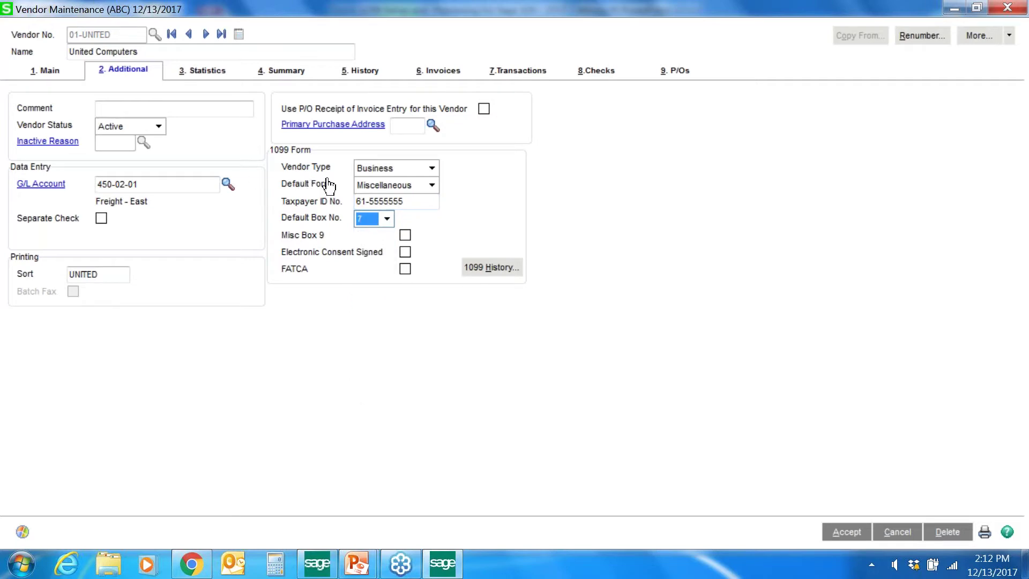
- Save the vendor's changes and record 6,500.00 in box 7 Nonemployee of its 2017 Miscellaneous 1099 payment history
left_click(491, 268)
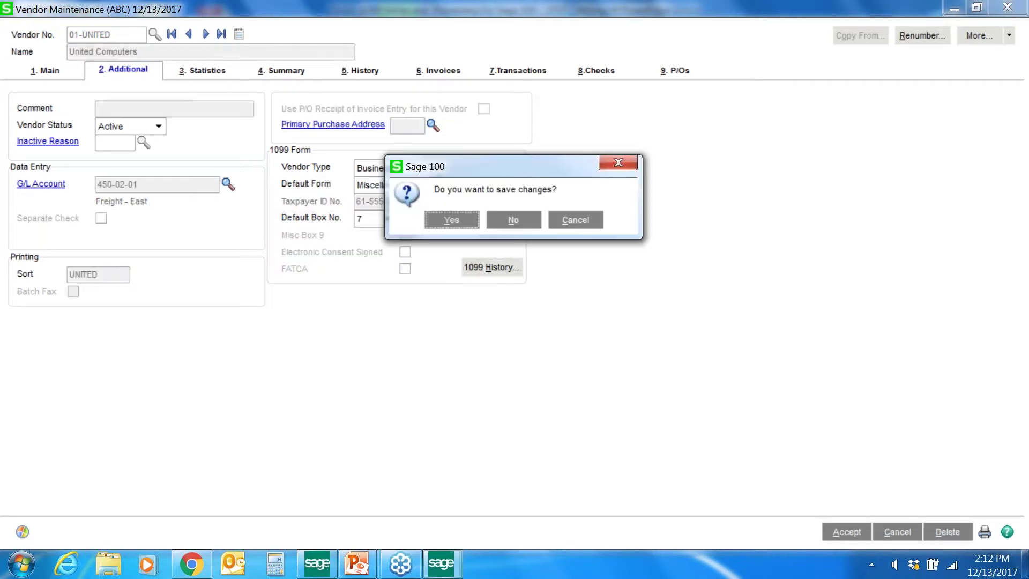
key("Return")
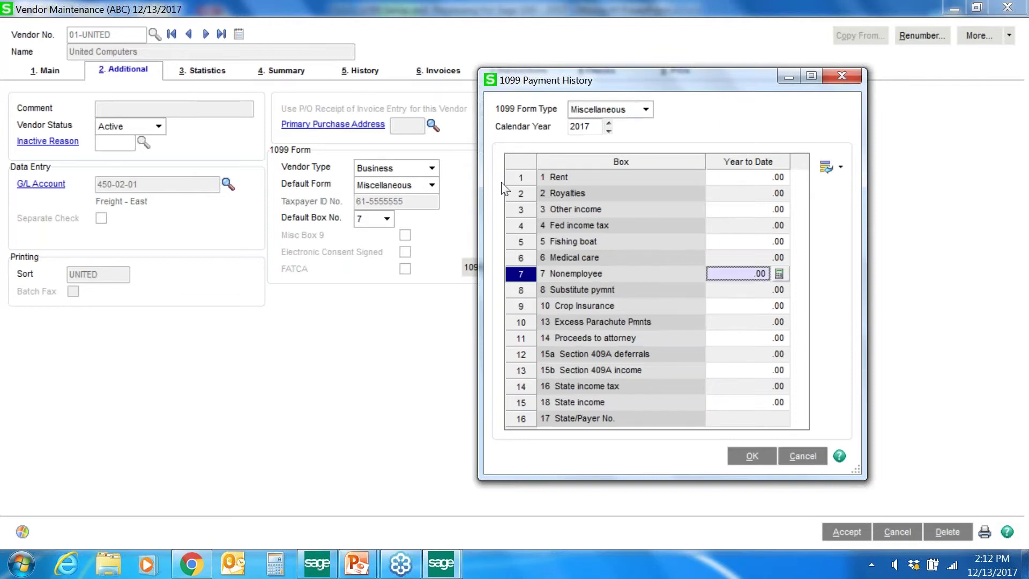
type("6500")
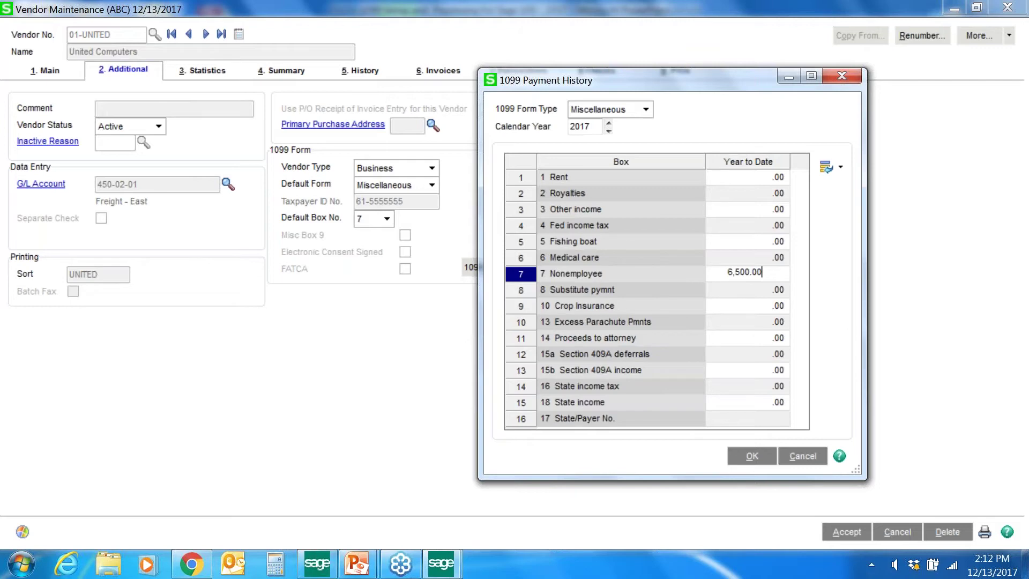
left_click(752, 456)
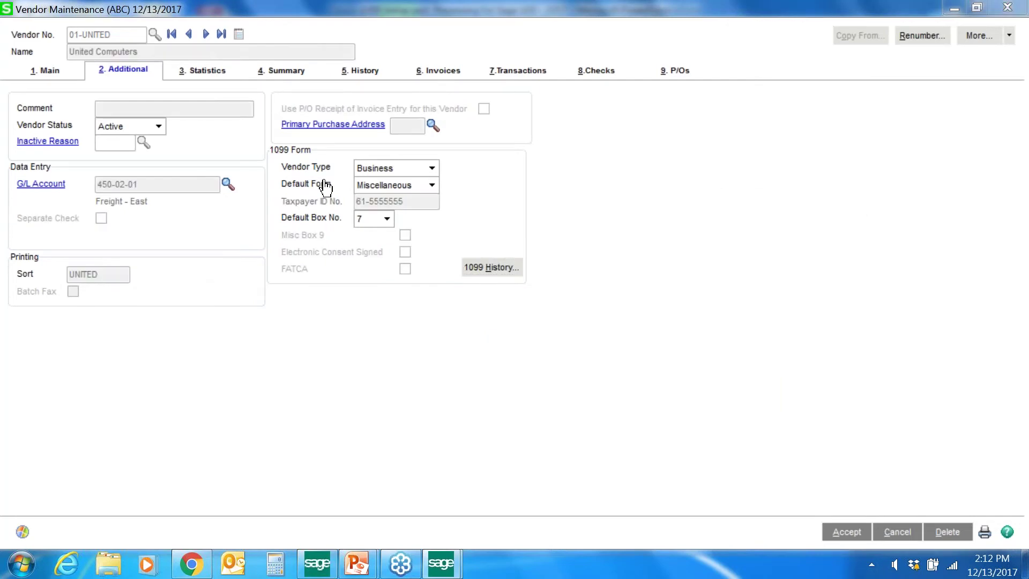
- Review United Computers' 2017 Miscellaneous 1099 payment history and close the vendor's record
key("alt+h")
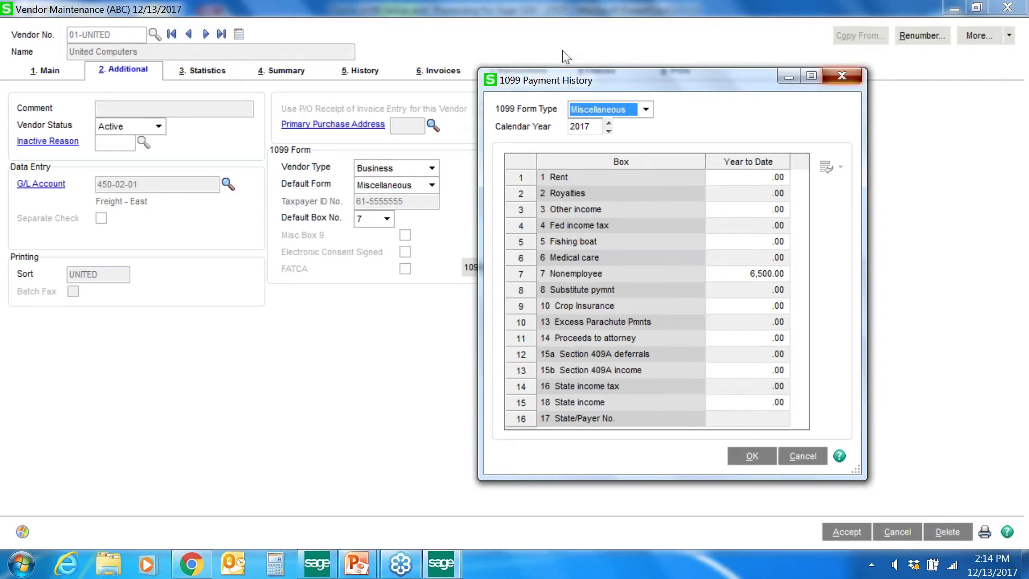
key("Escape")
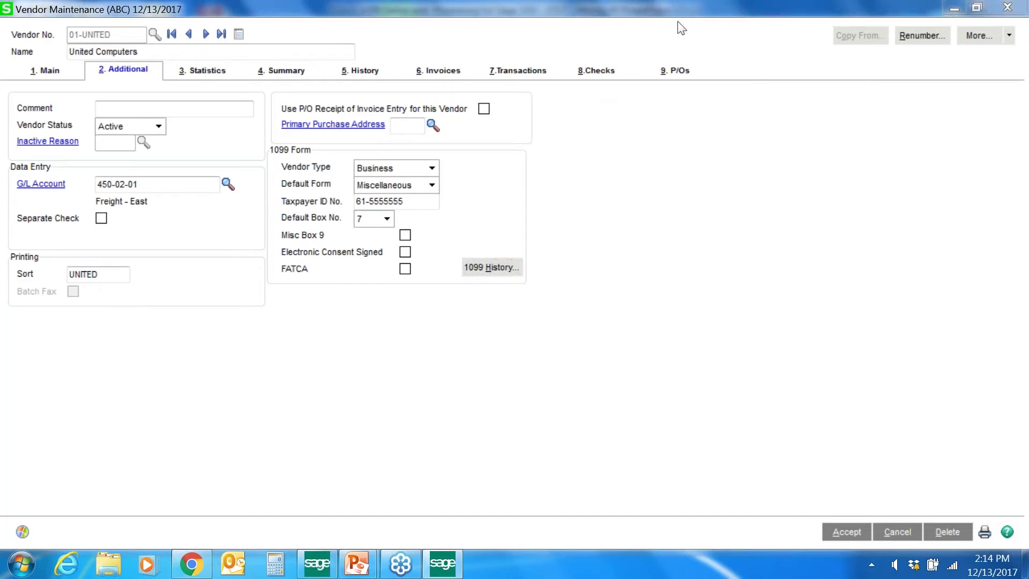
key("super+Down")
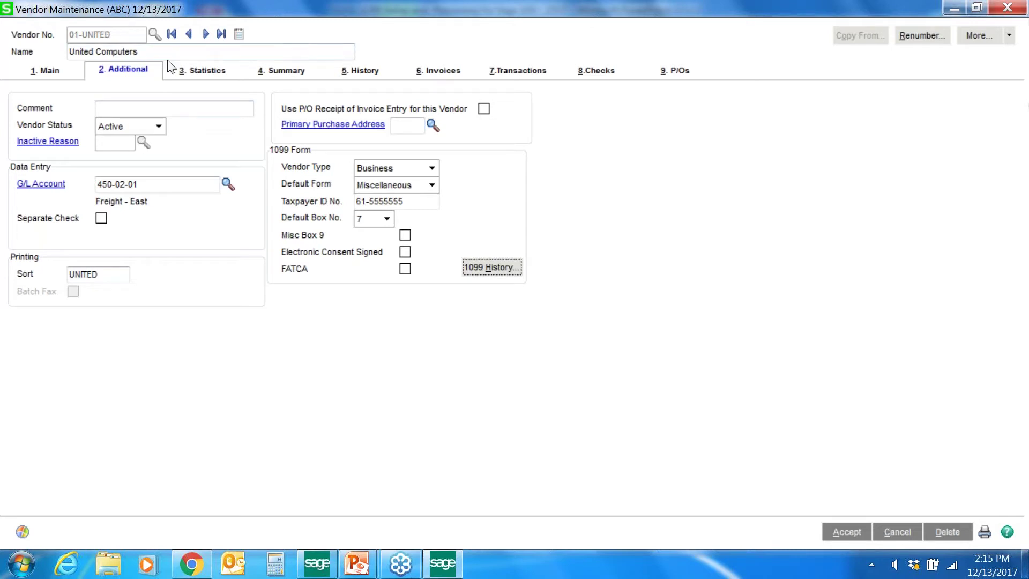
key("Tab")
key("Return")
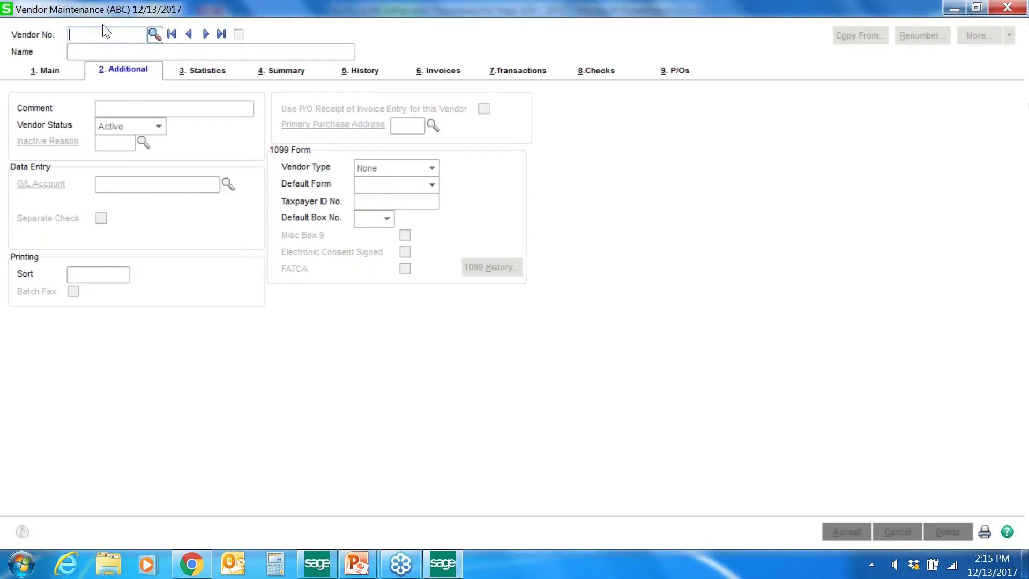
- Open the vendor list, view its Lookup Wizard's settings for creating a new view, and cancel the wizard
key("F2")
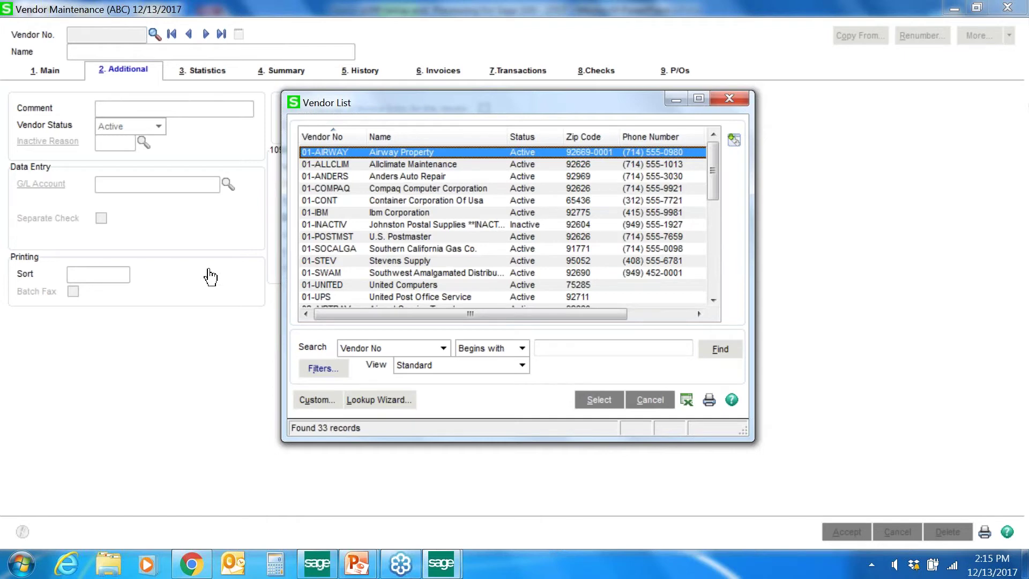
left_click(378, 399)
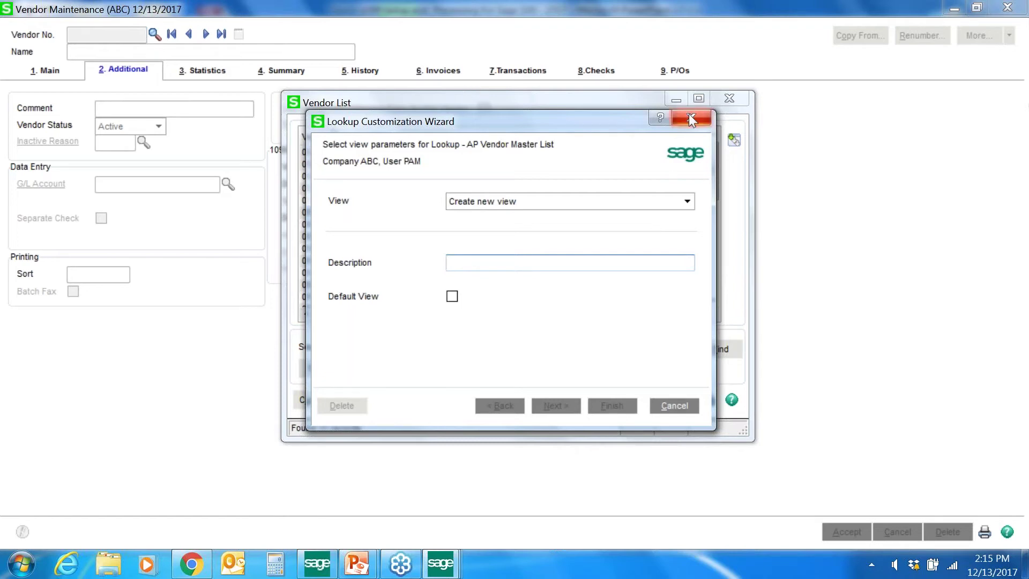
key("Escape")
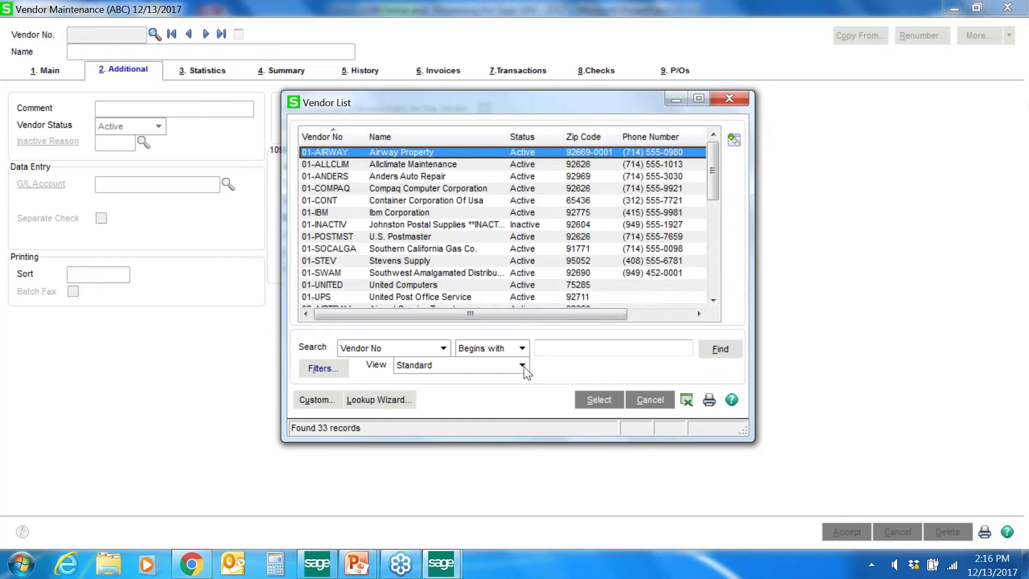
- Switch the vendor list to the 1099 Vendors view and open its customization at the column selection, reviewing the selected columns
left_click(522, 366)
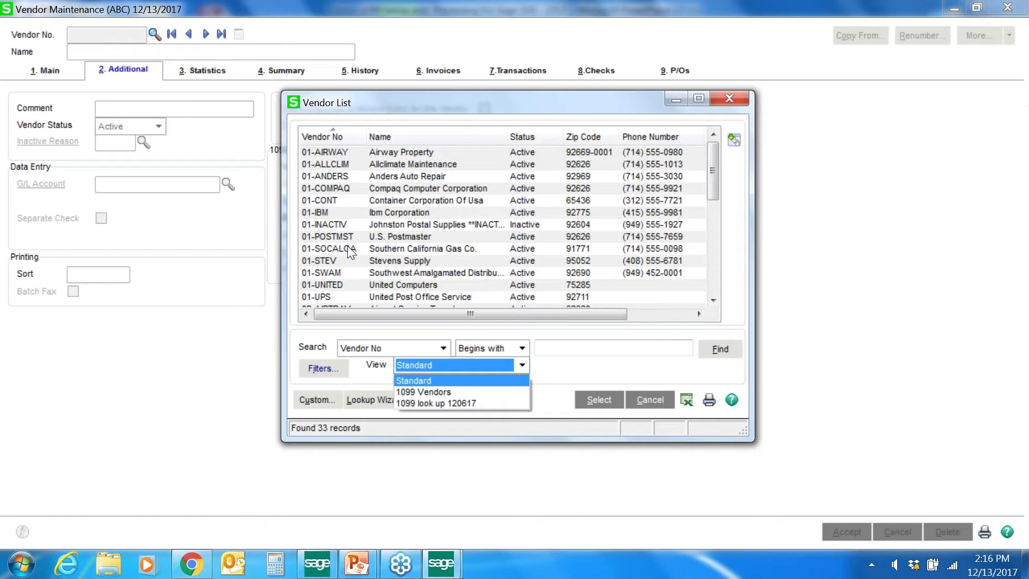
key("Down")
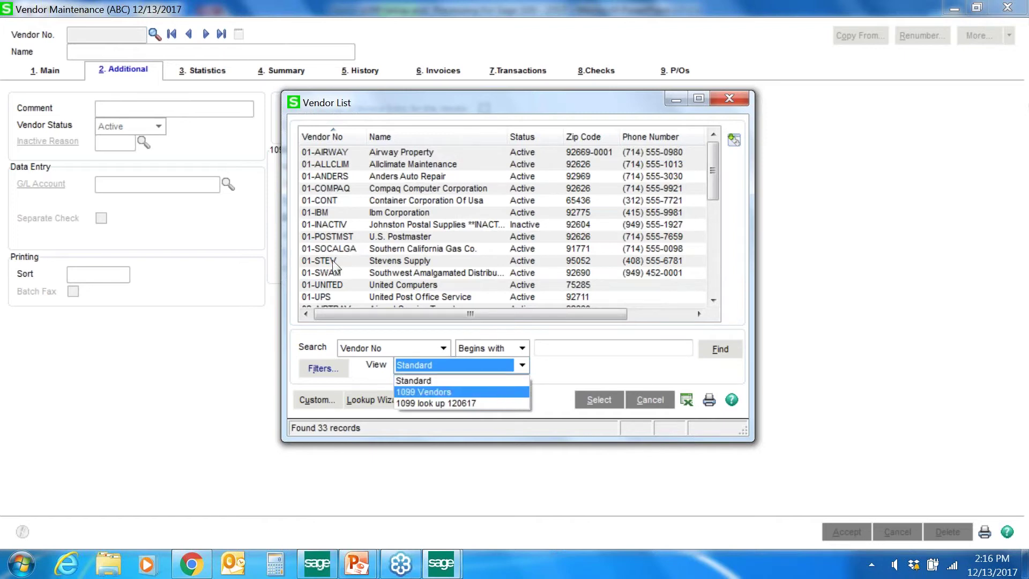
key("Return")
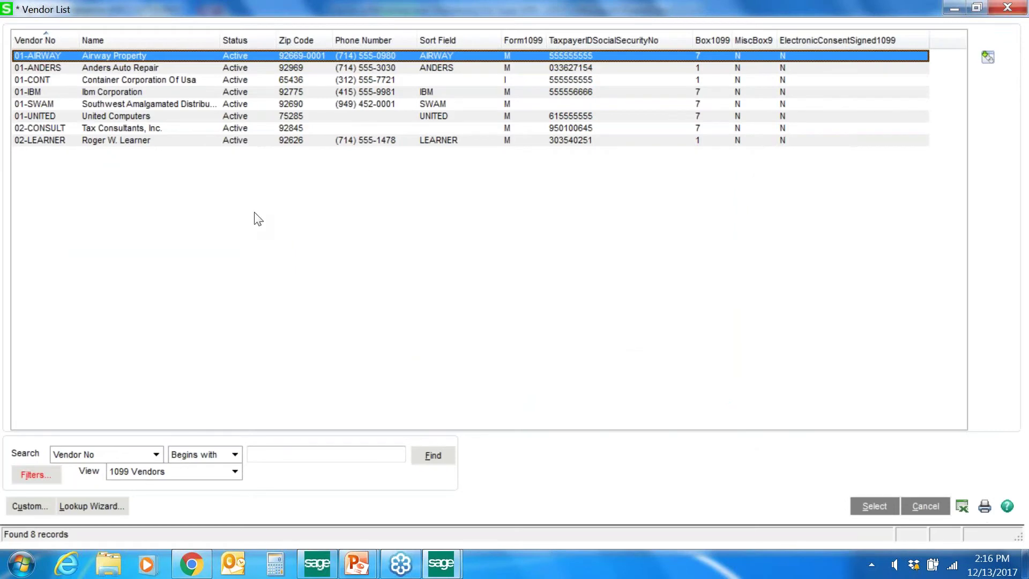
left_click(29, 506)
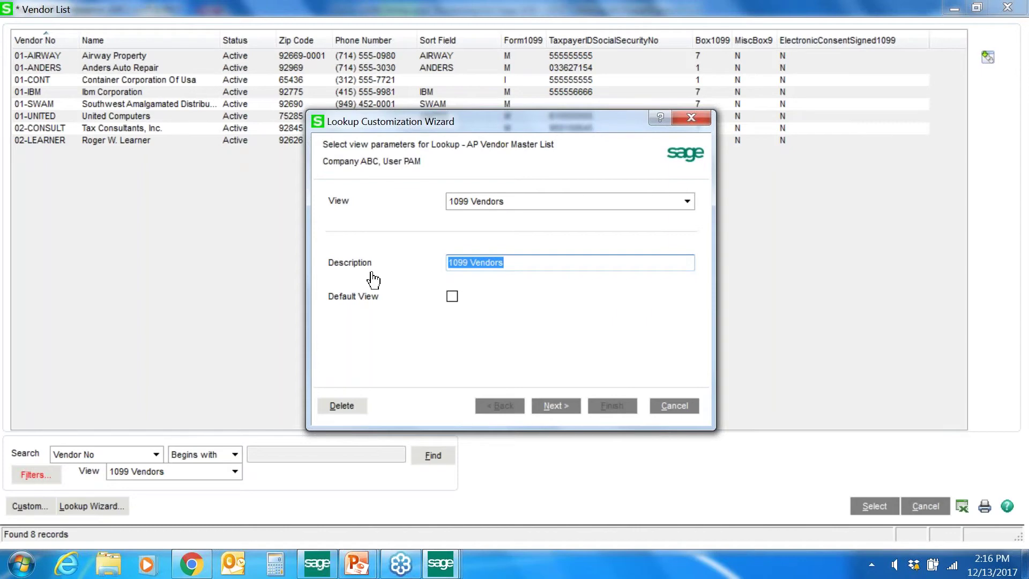
left_click(557, 406)
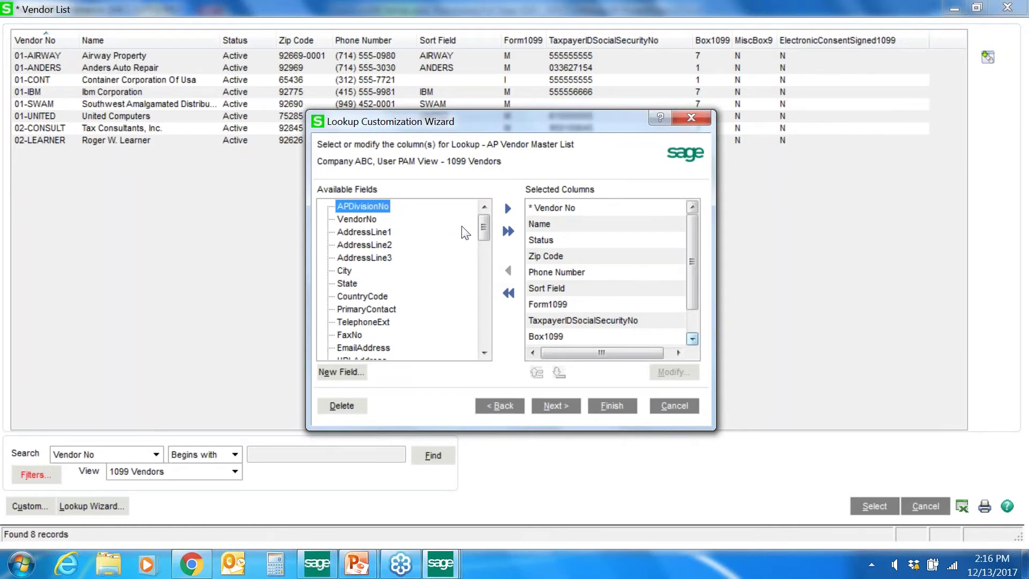
left_click(692, 339)
left_click(692, 339)
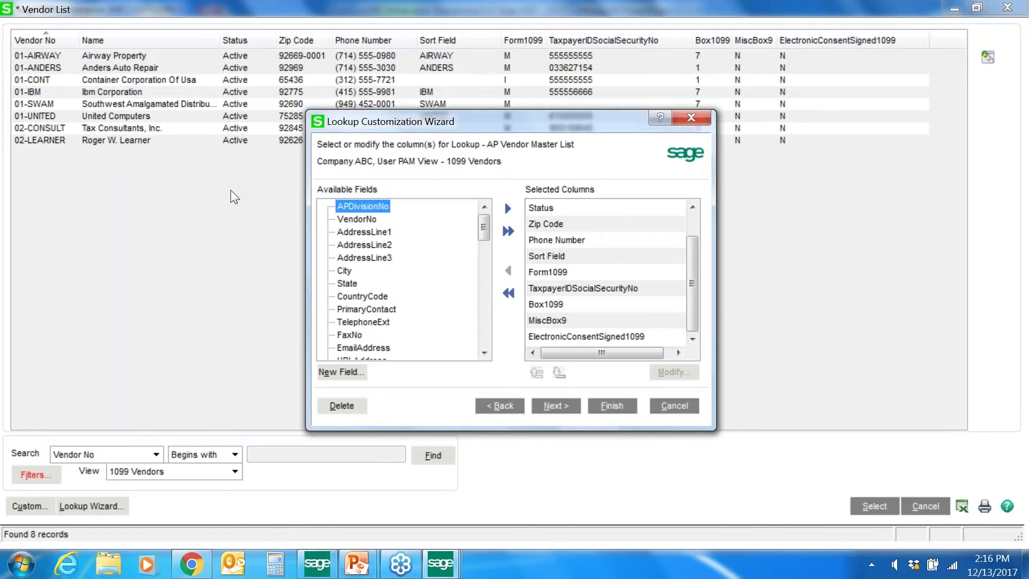
- Remove the Sort Field column from the 1099 Vendors view, and try adding a State column before taking it out again
key("s")
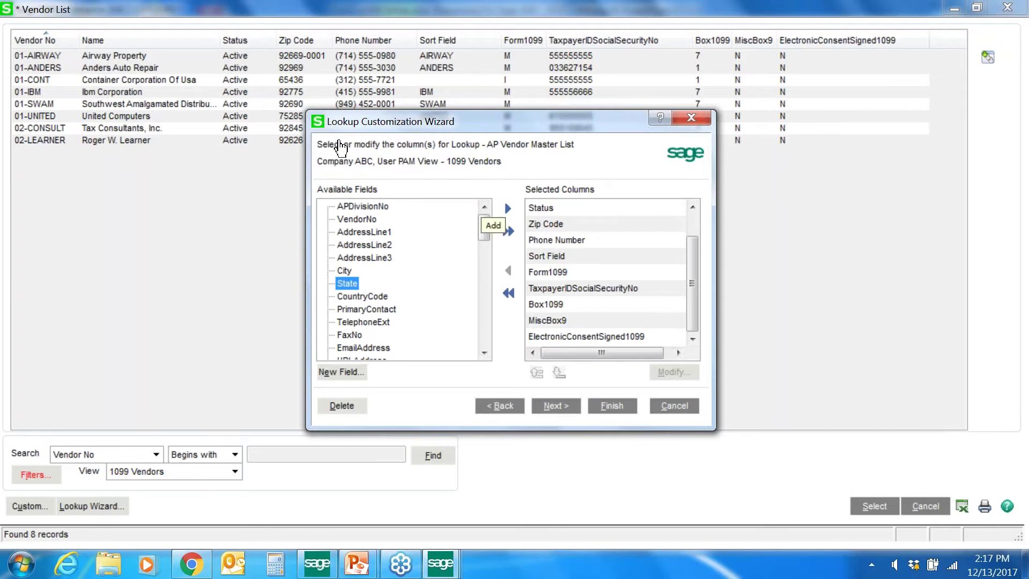
left_click(507, 209)
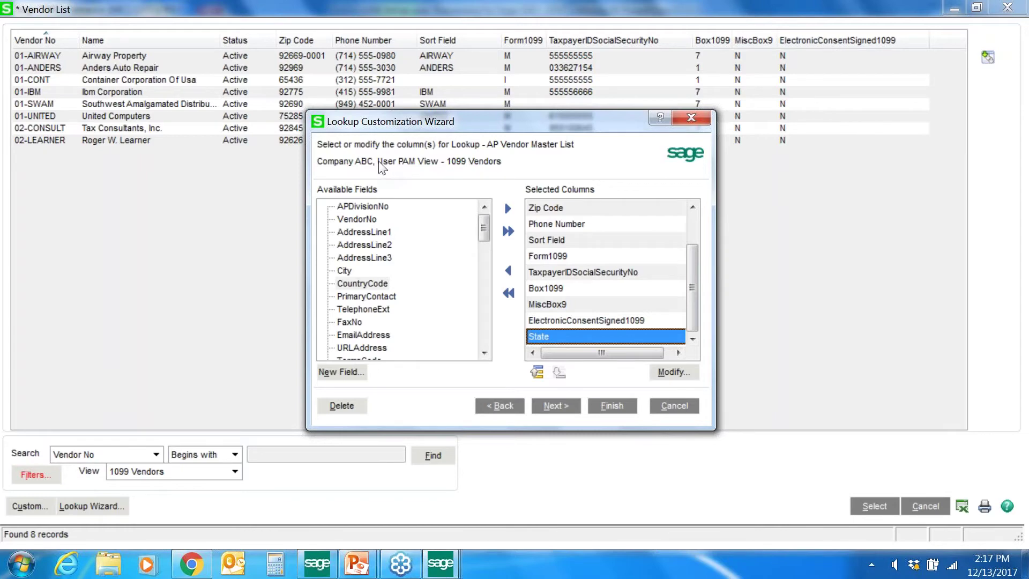
left_click(558, 240)
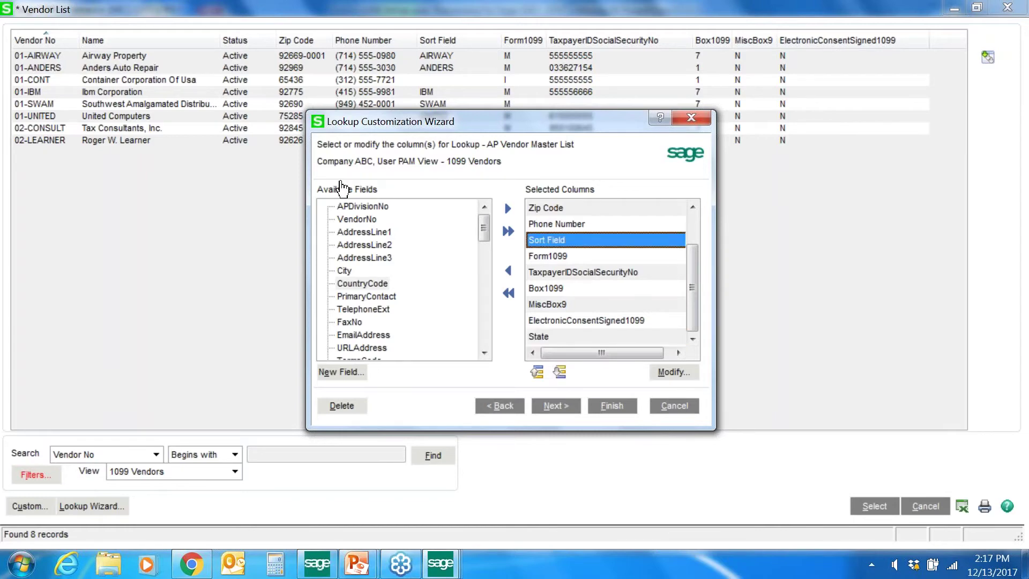
left_click(508, 271)
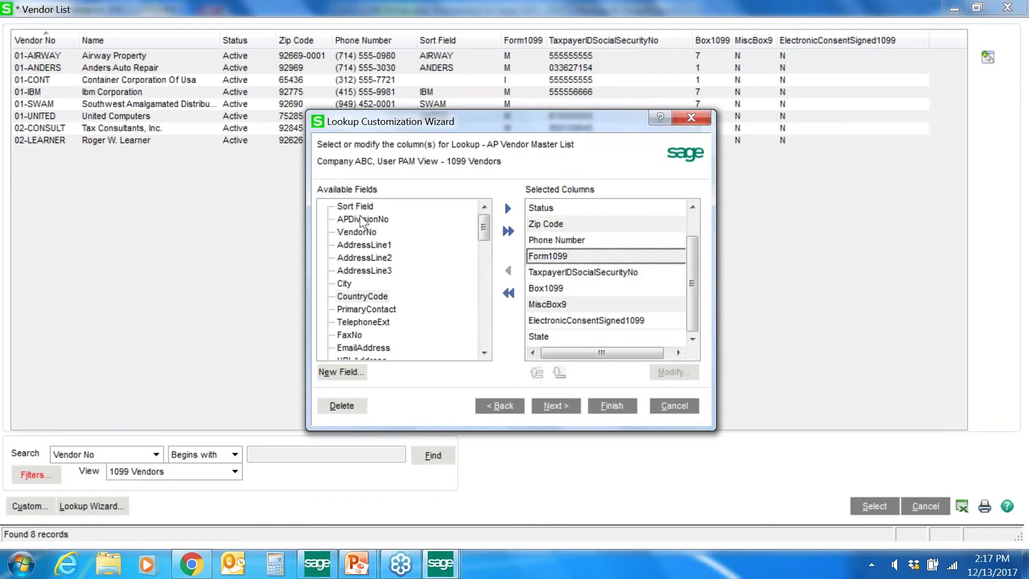
left_click(540, 337)
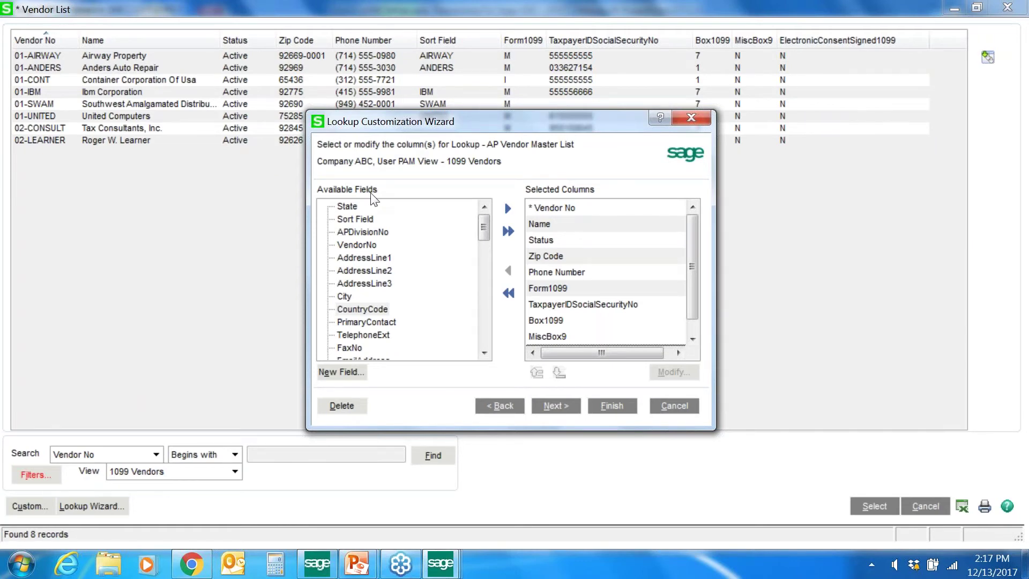
- Place the Form1099 column directly after Name in the 1099 Vendors view and finish the customization
key("f")
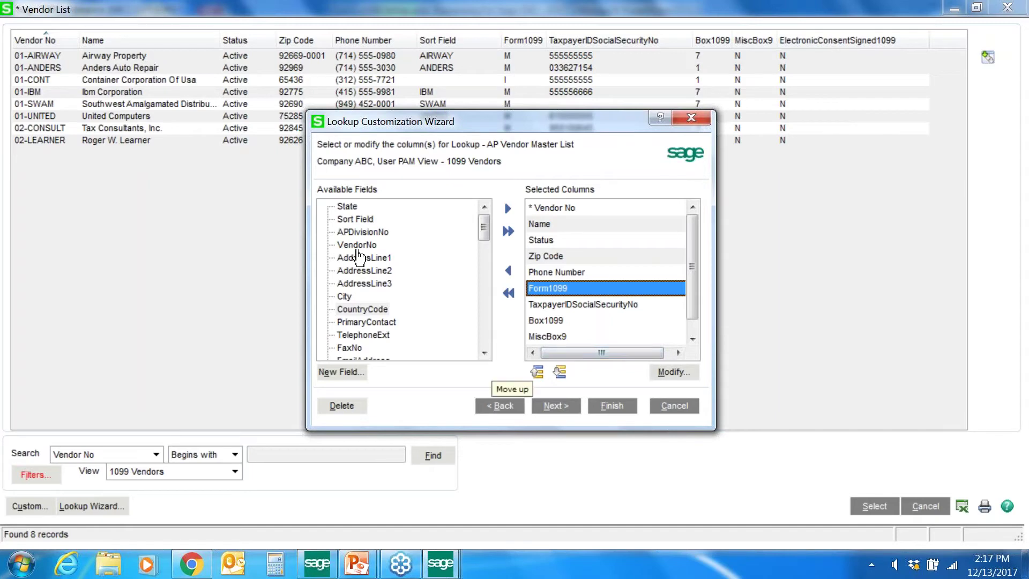
key("ctrl+Up")
key("ctrl+Up")
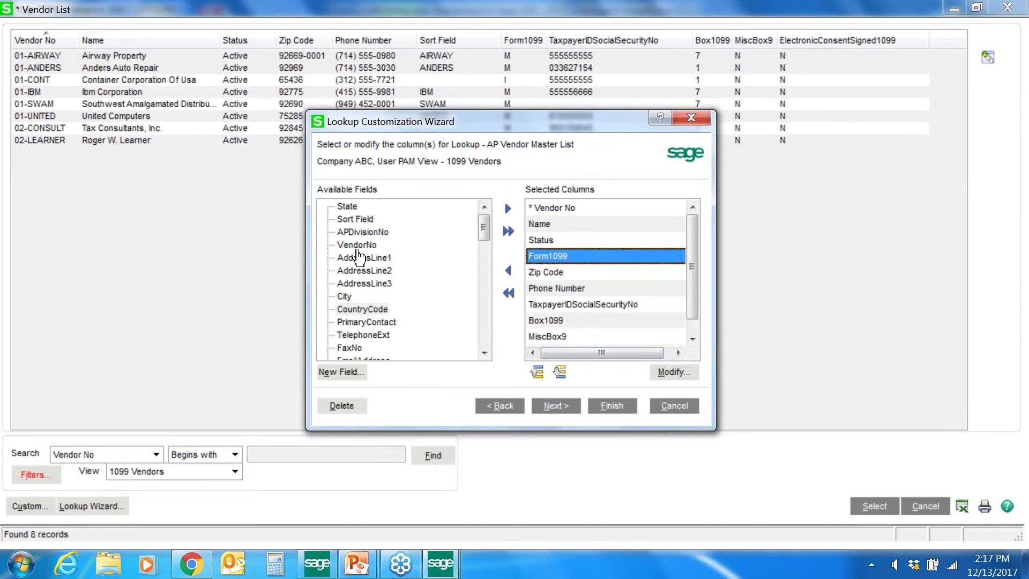
key("ctrl+Up")
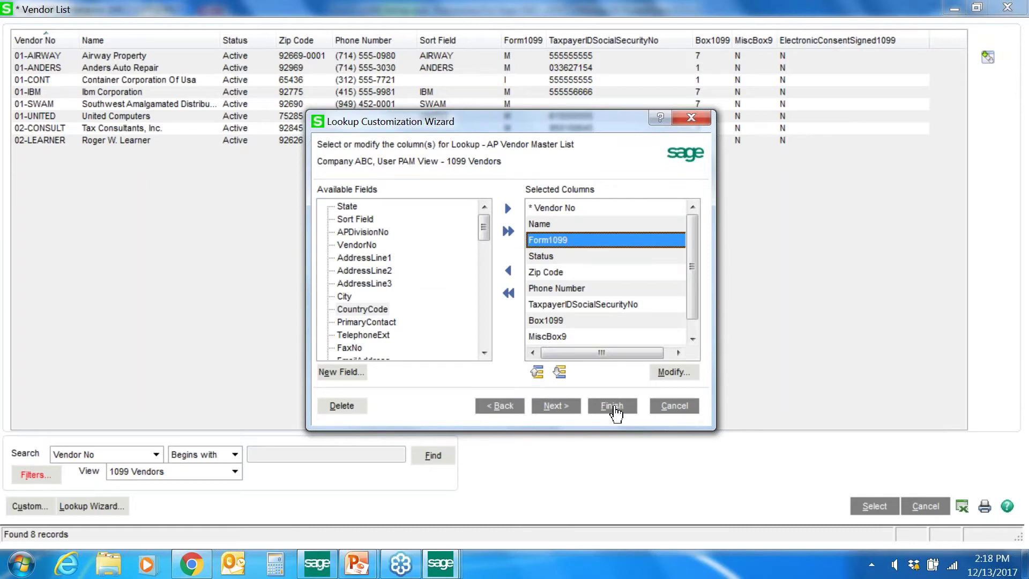
left_click(613, 407)
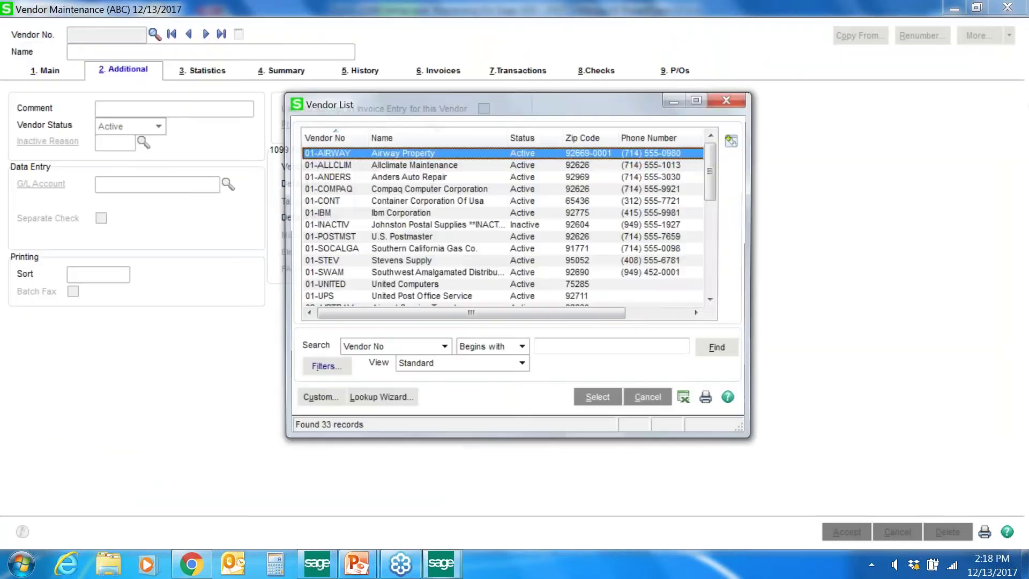
- Redisplay the 1099 Vendors view, review its columns, filter and other parameters in the customization wizard, and finish the wizard
left_click(522, 365)
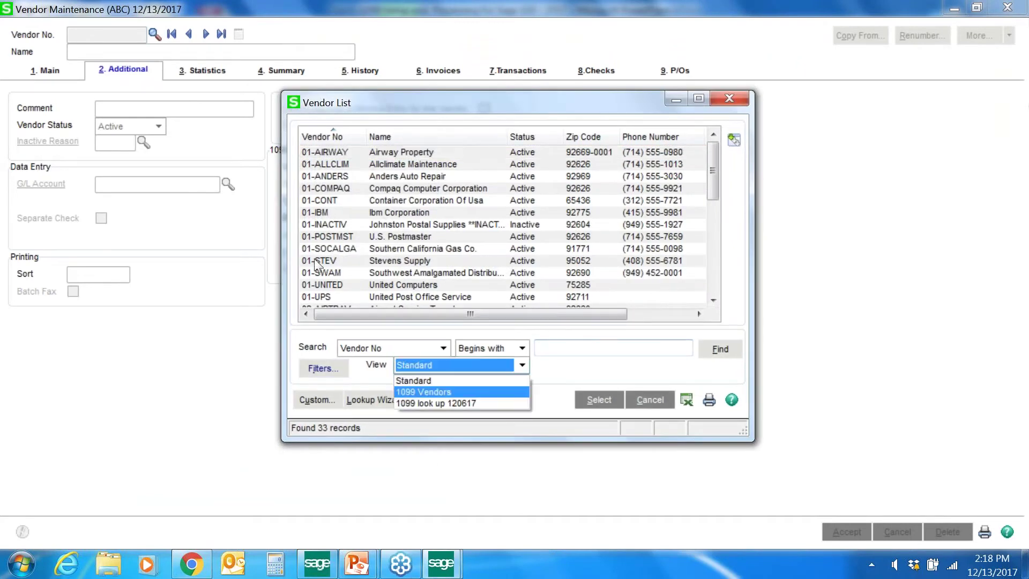
key("Return")
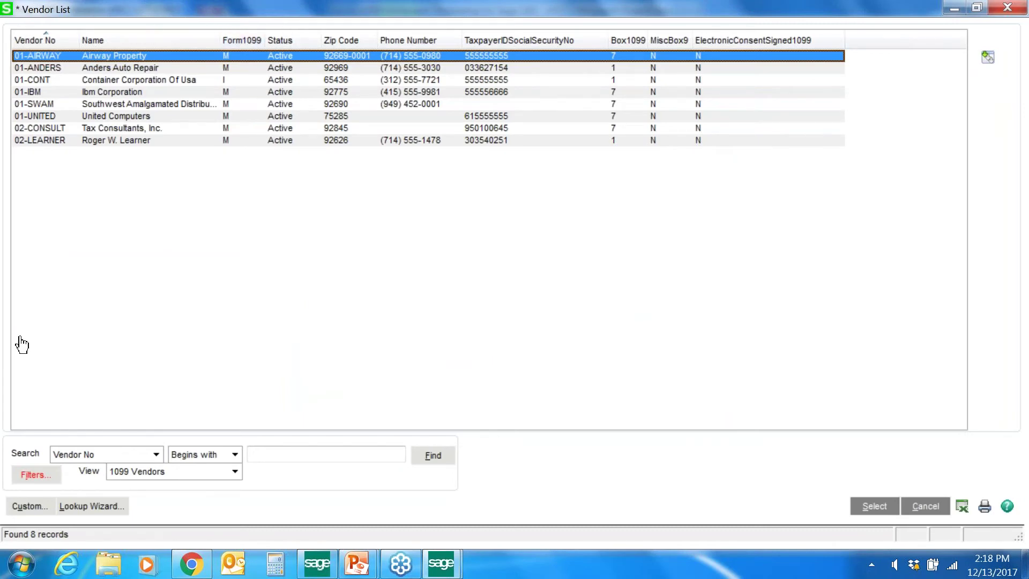
left_click(28, 506)
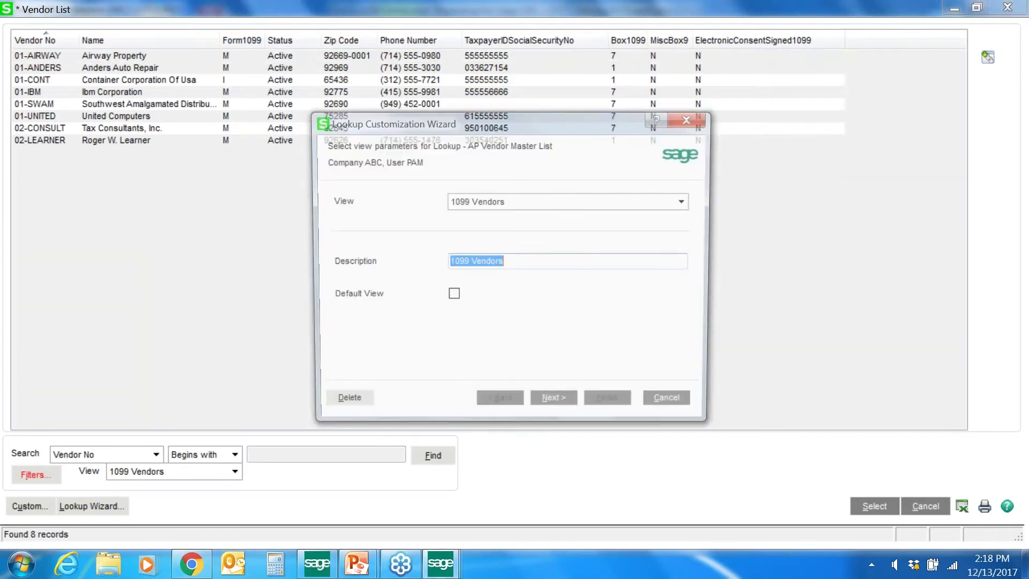
key("Return")
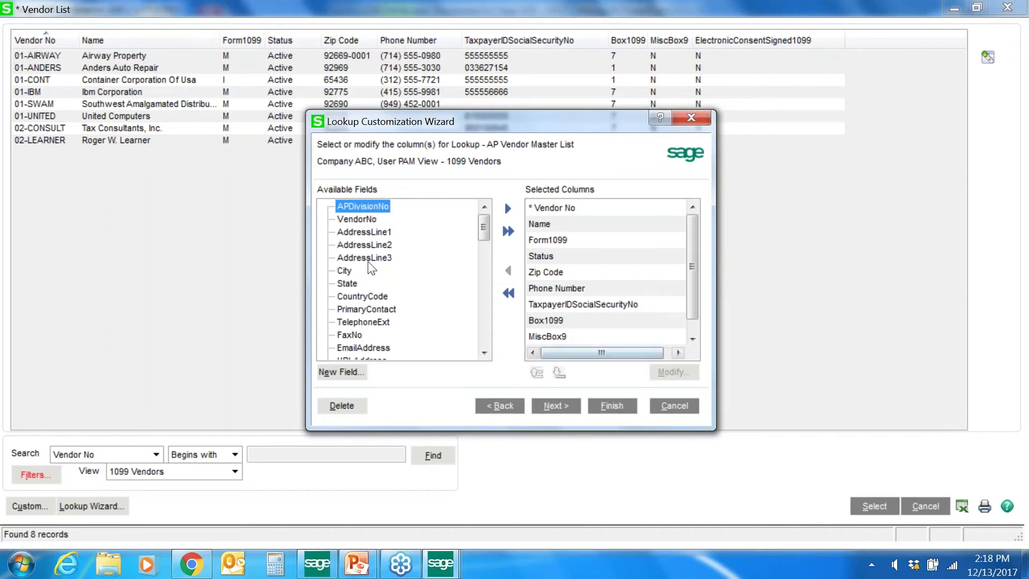
left_click(555, 407)
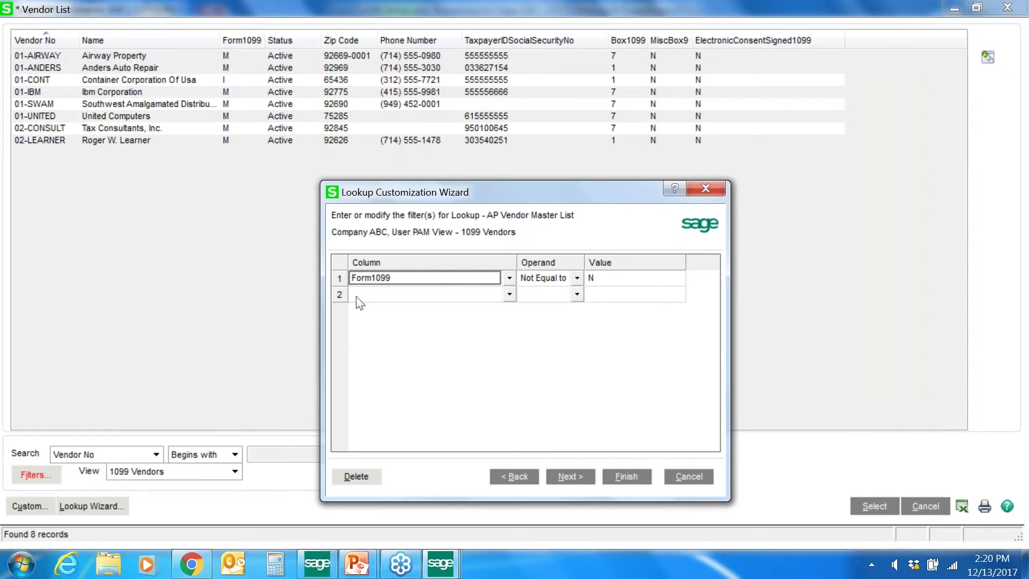
left_click(569, 478)
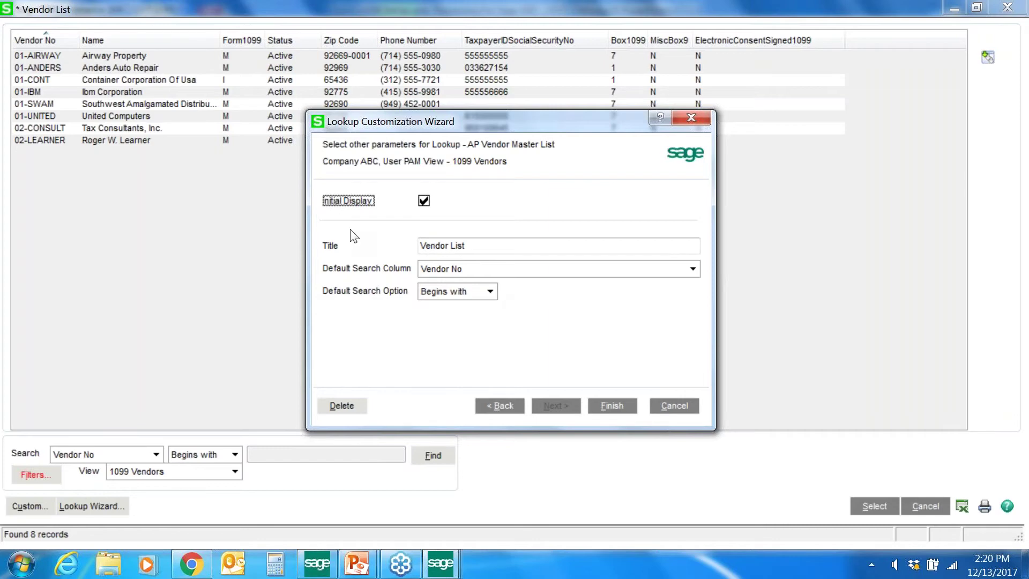
left_click(612, 405)
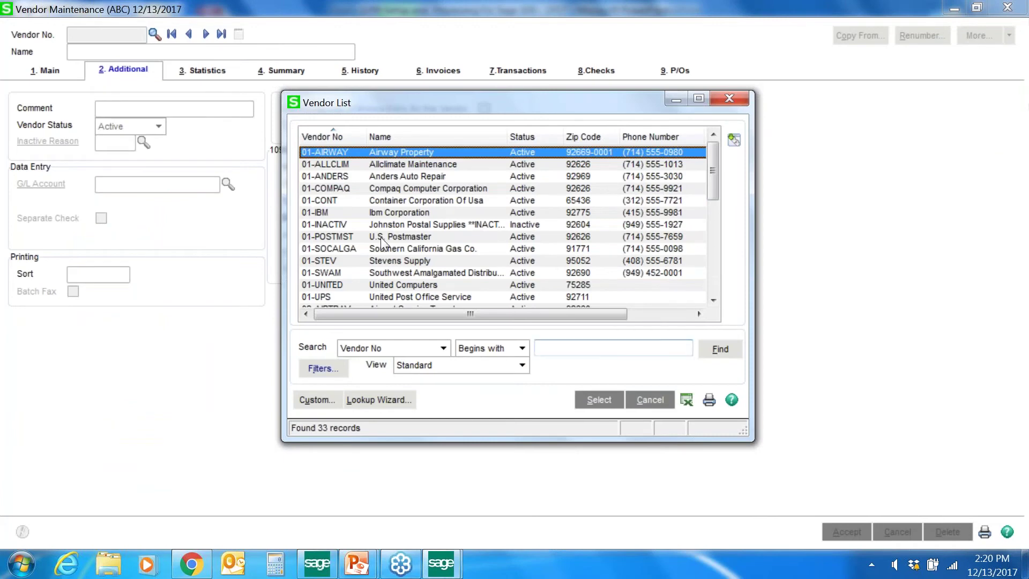
- Review the vendor list in the 1099 Vendors view and close both the list and Vendor Maintenance
left_click(522, 365)
key("Return")
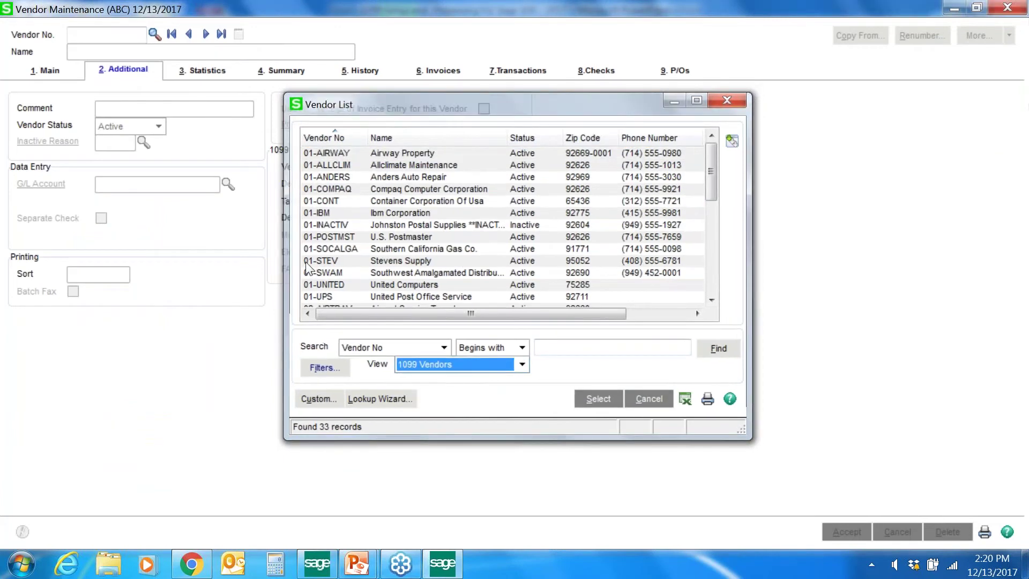
key("super+Up")
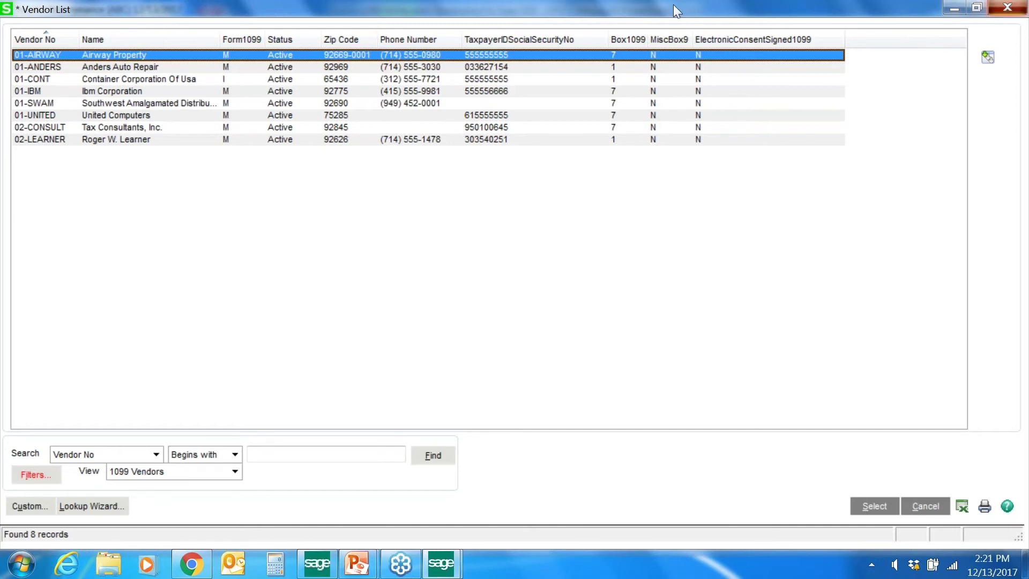
key("Escape")
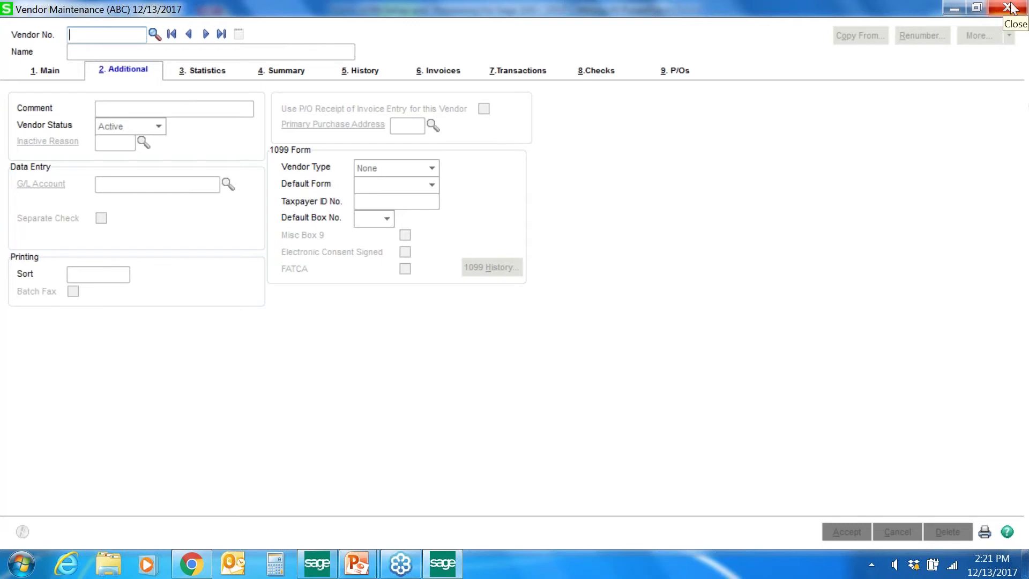
double_click(673, 2)
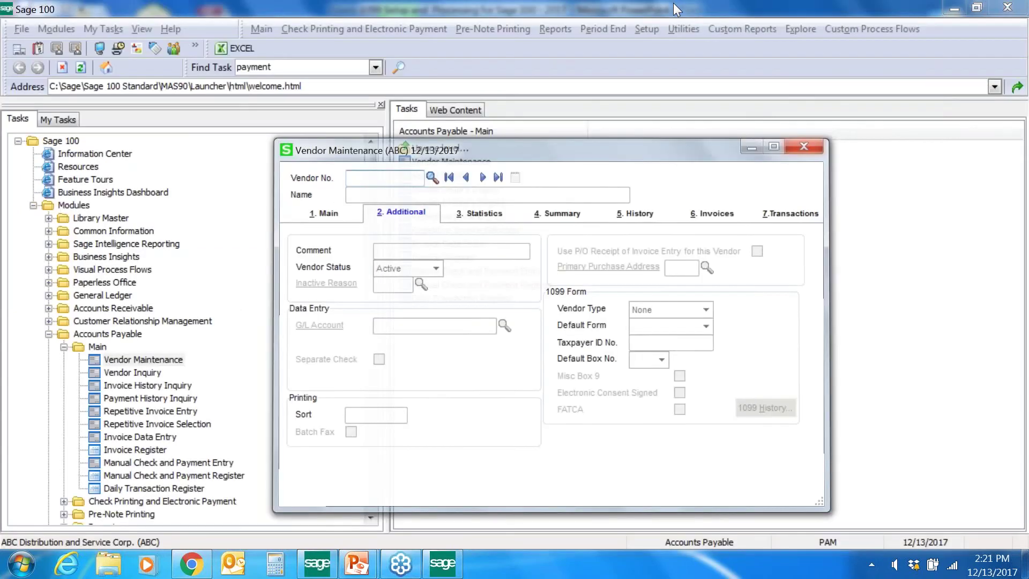
key("alt+F4")
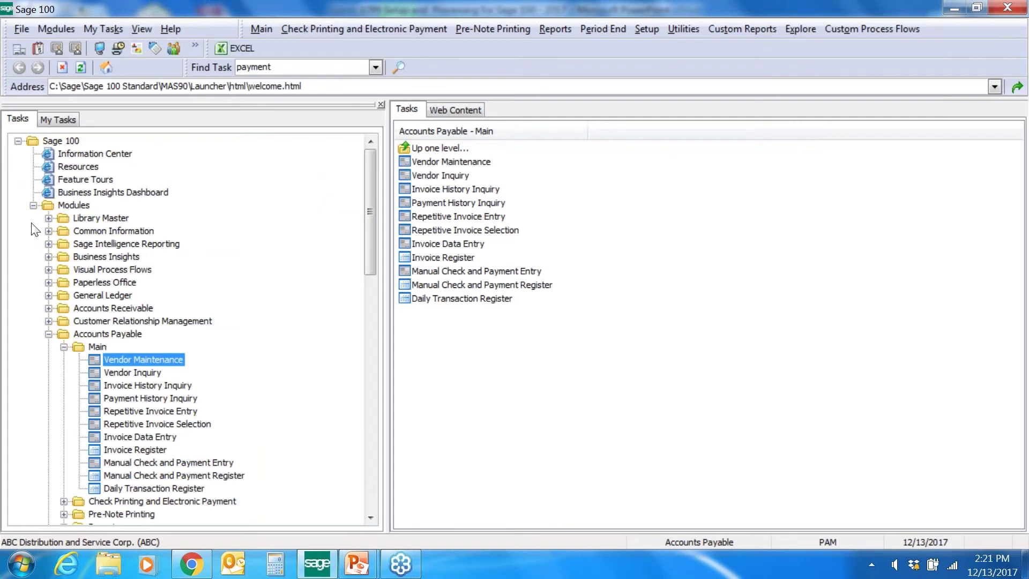
- Collapse the Accounts Payable module tree and open the module's Reports tasks
left_click(49, 334)
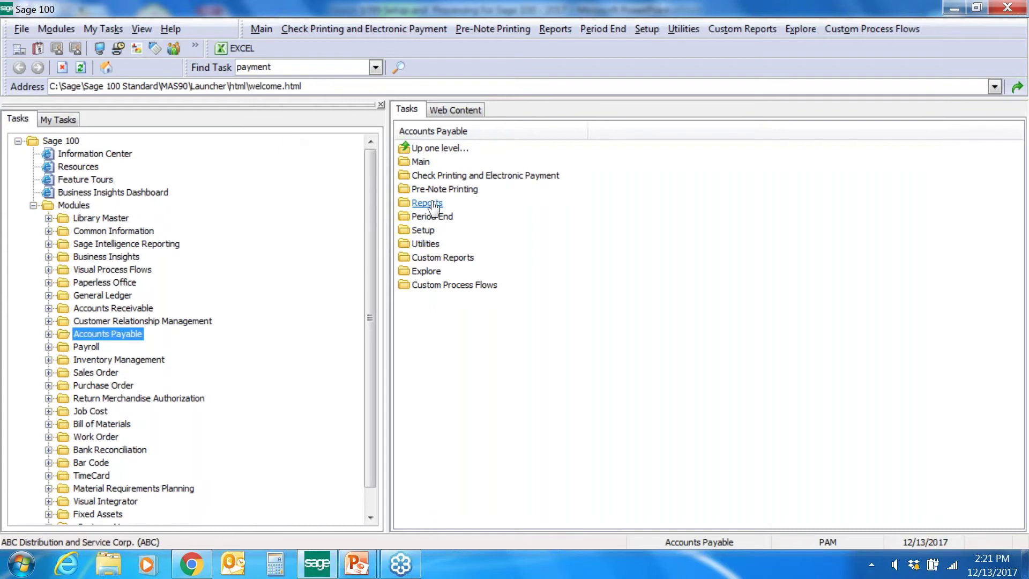
key("Return")
key("Down")
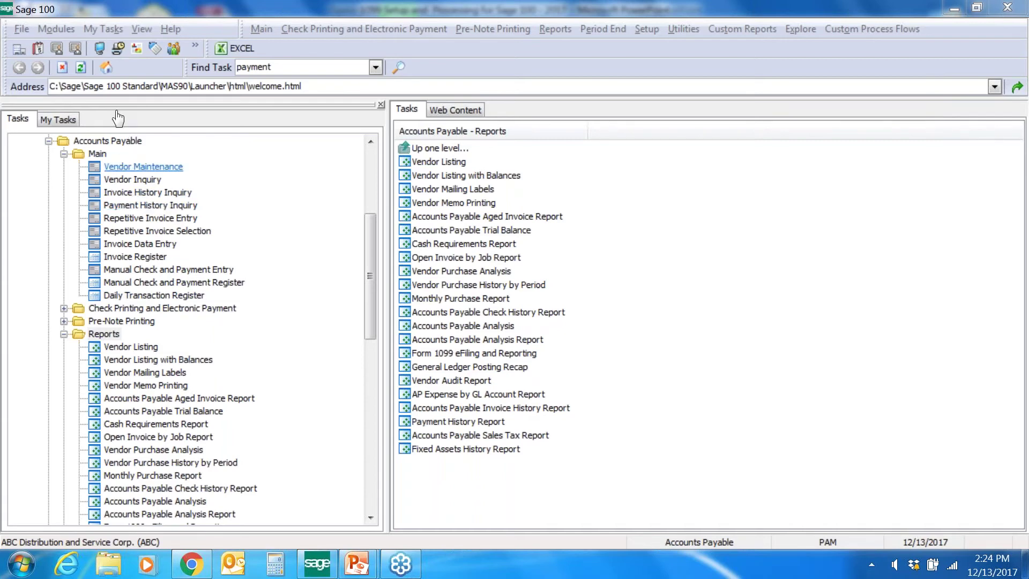
- Reopen Vendor Maintenance, bring up the vendor list and start customizing it with a new view
left_click(176, 167)
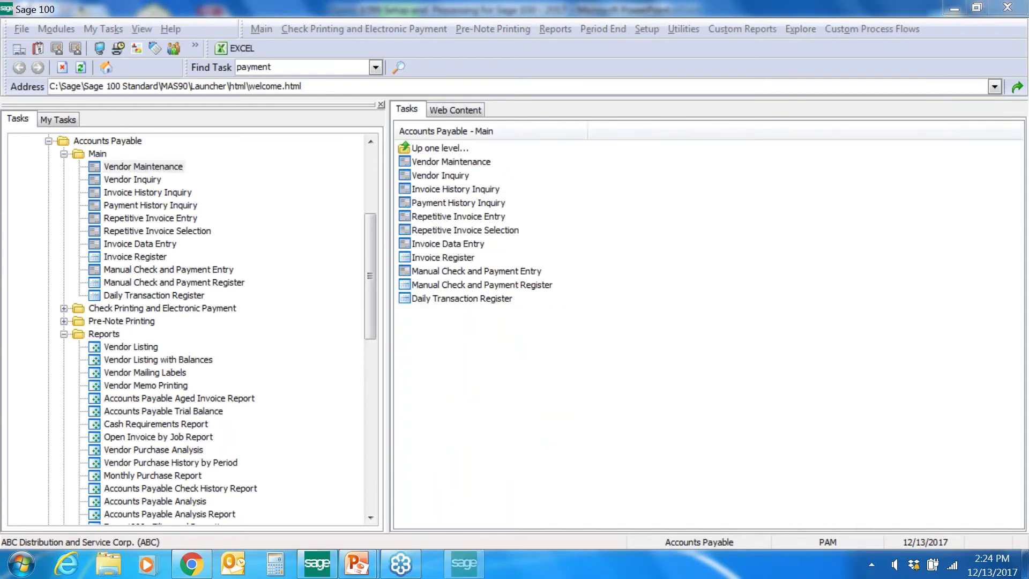
key("F2")
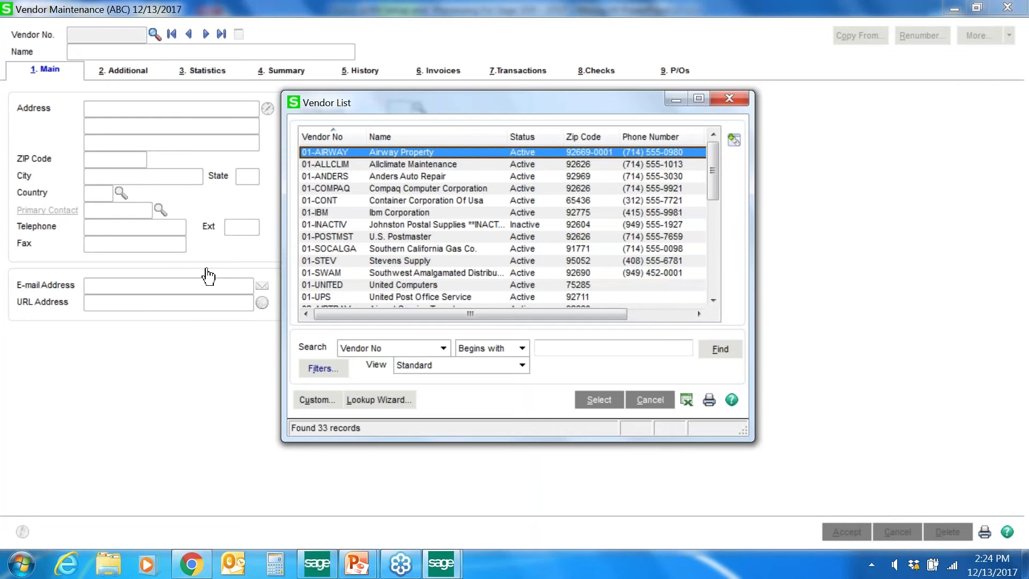
key("alt+u")
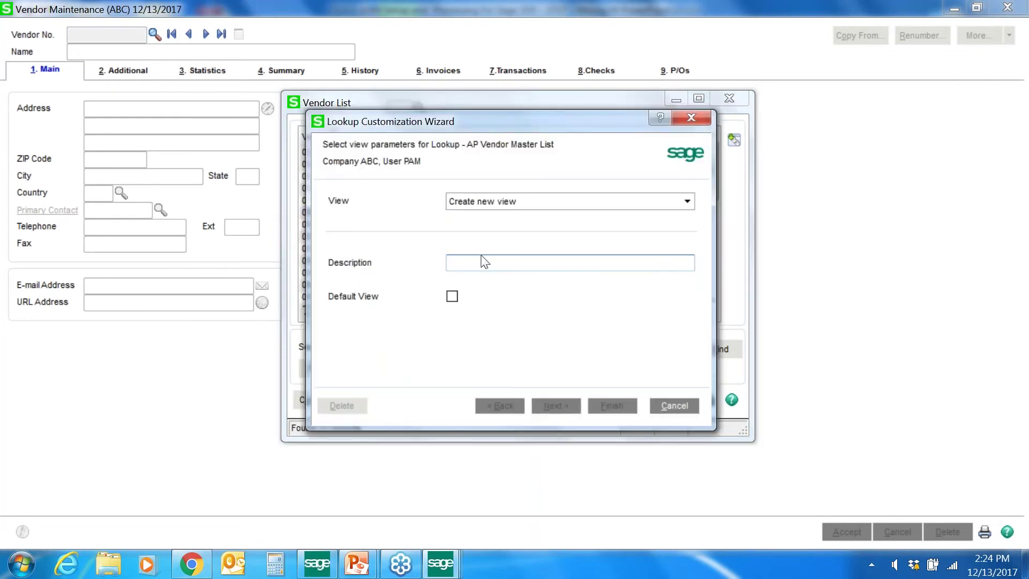
- Enter "Test for webinar" as the new lookup view's description
type("tEST")
key("BackSpace")
key("BackSpace")
key("BackSpace")
key("BackSpace")
key("Caps_Lock")
type("Test for webinar")
key("Tab")
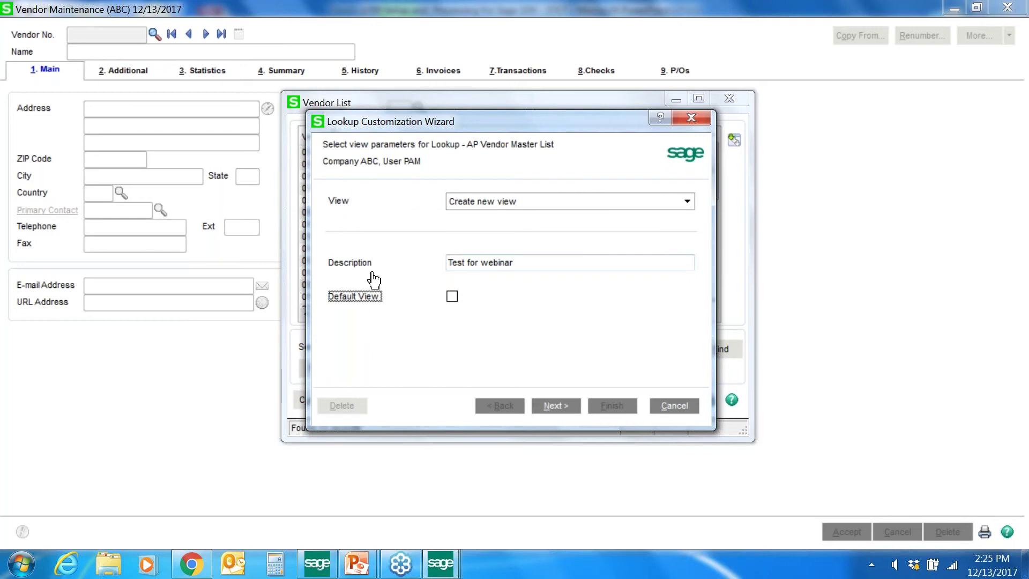
- Add the Form1099, TaxpayerIDSocialSecurityNo, Box1099, MiscBox9 and ElectronicConsentSigned1099 fields to the new view's selected columns
left_click(556, 407)
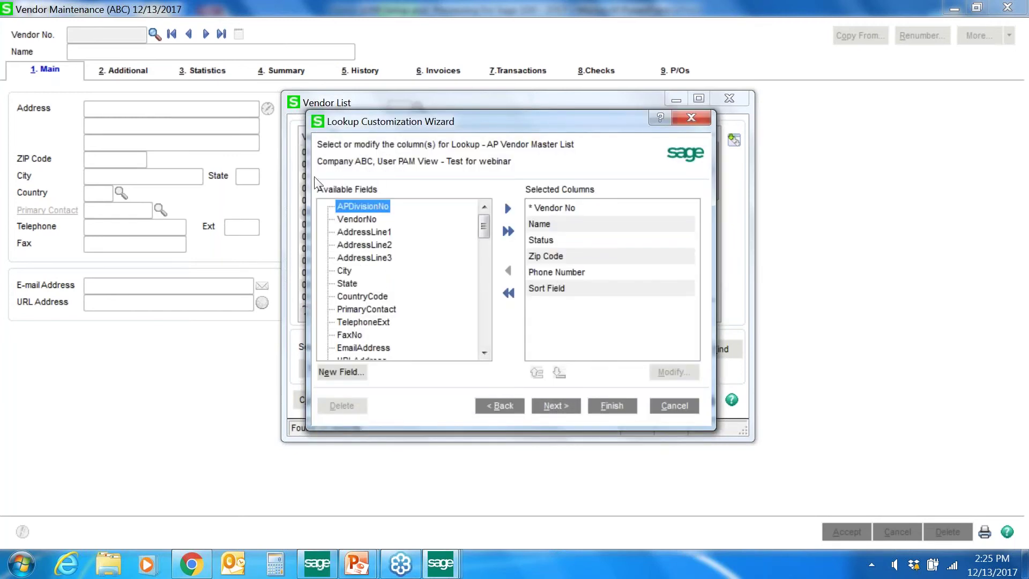
scroll(325, 209, "down", 4)
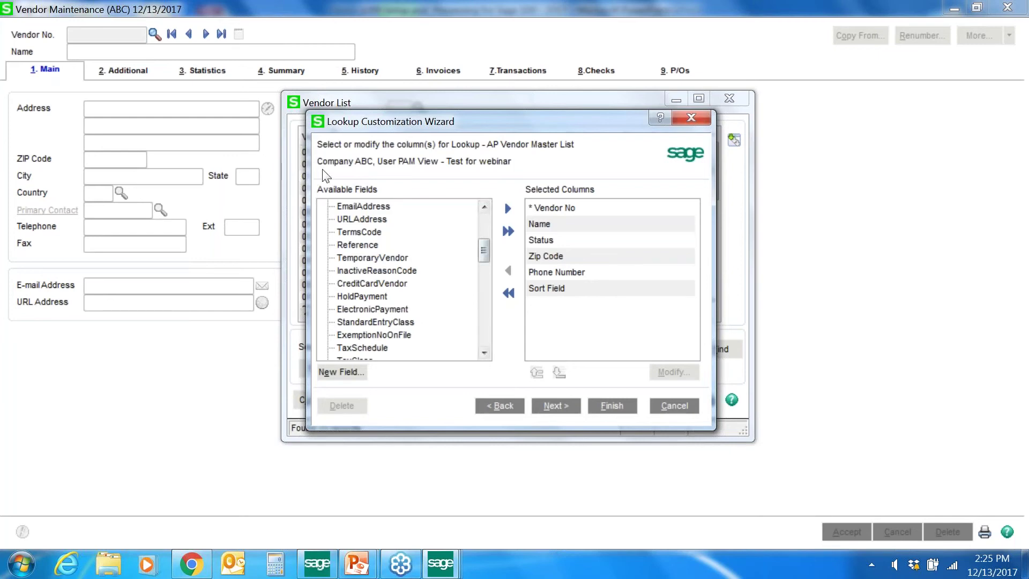
scroll(326, 173, "down", 4)
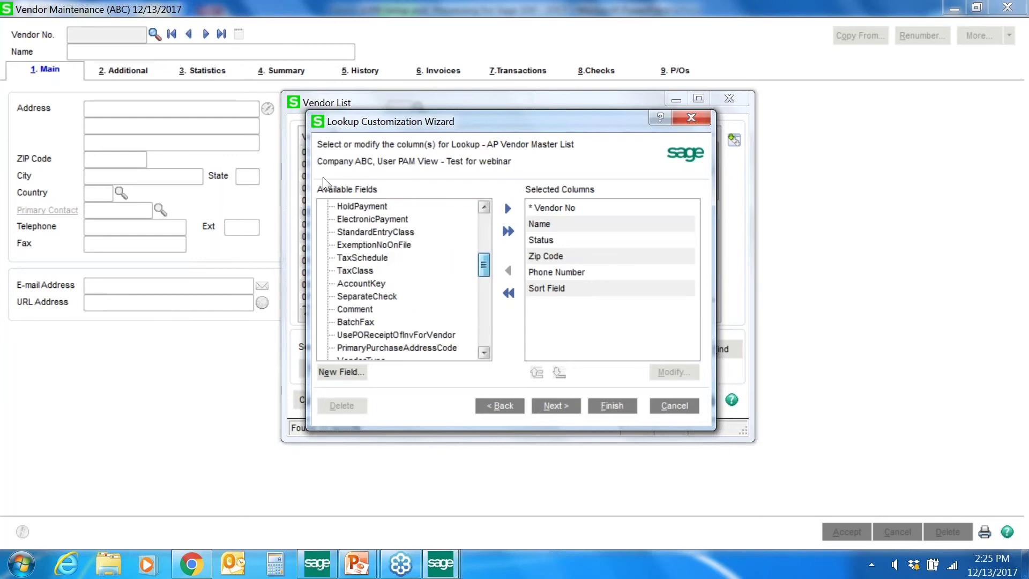
scroll(321, 185, "down", 1)
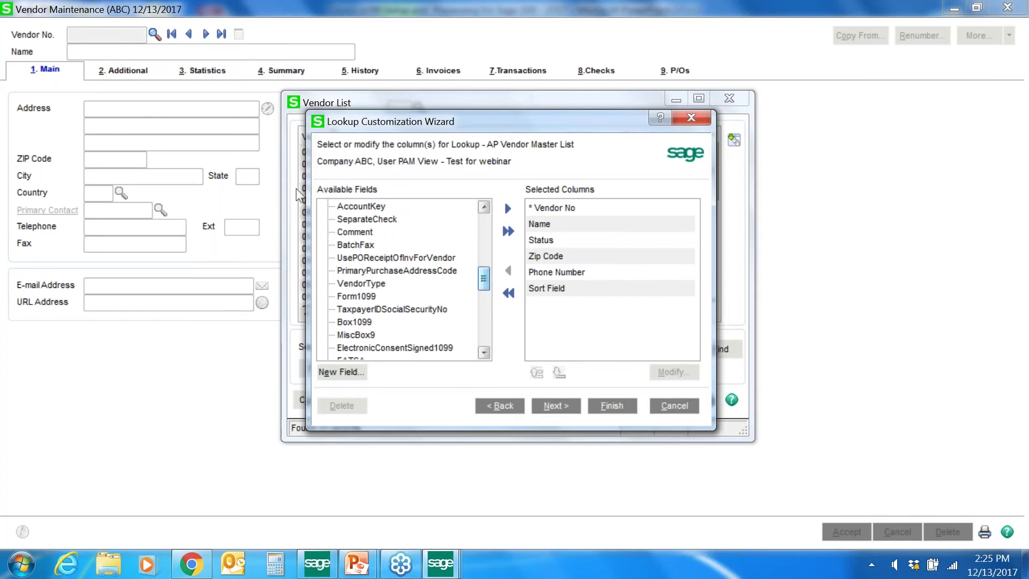
left_click(356, 296)
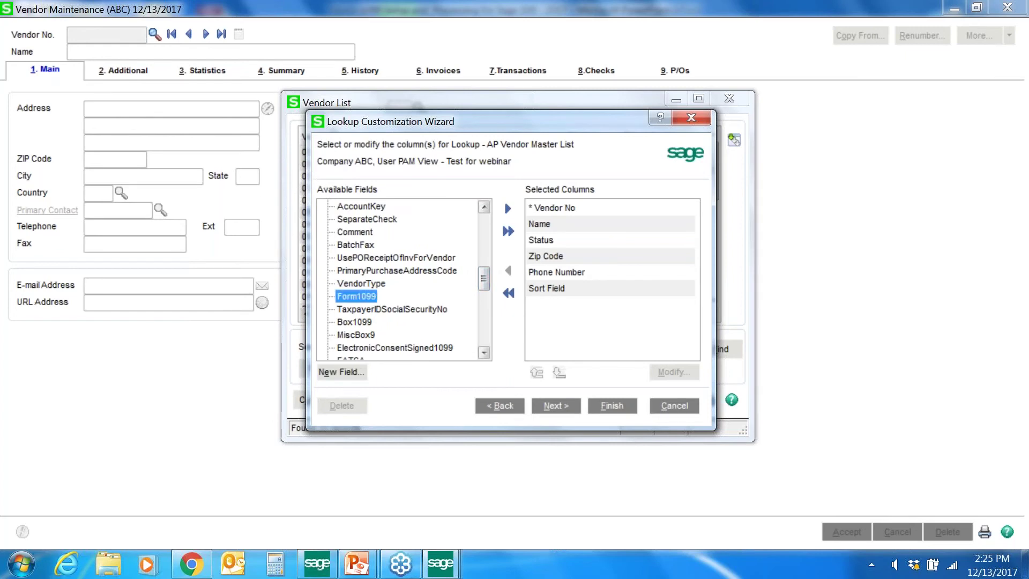
key("Return")
key("Return")
key("Return")
key("Return")
key("Return")
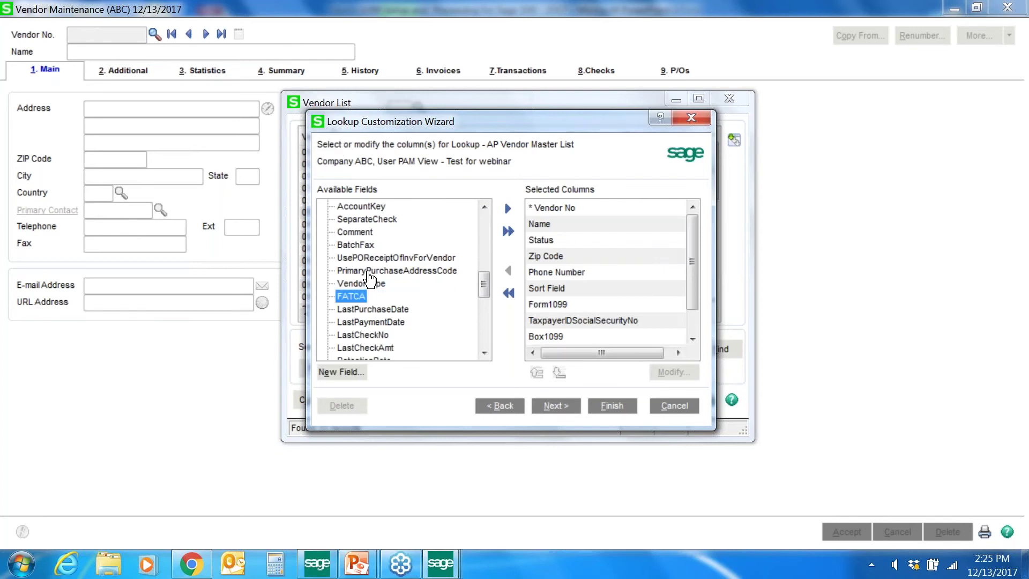
- Filter the new view to Form1099 Not Equal to N and finish the wizard with the default search settings
key("Tab")
key("Return")
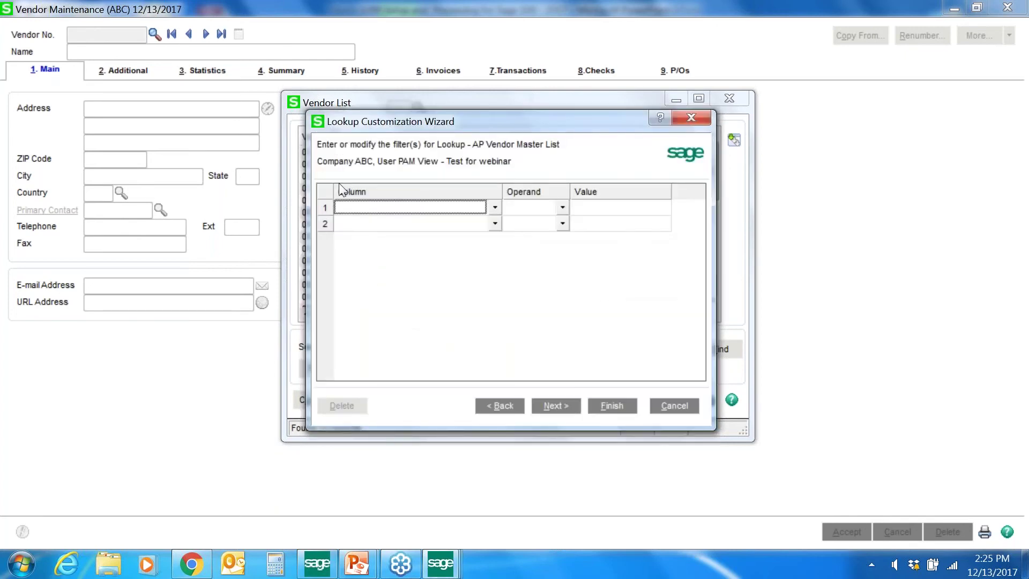
key("alt+Down")
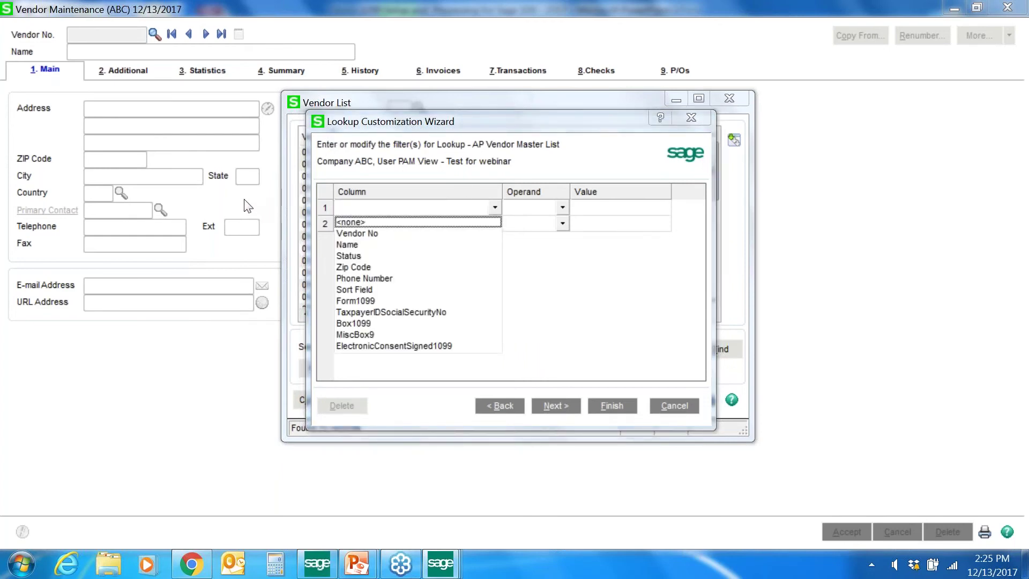
key("f")
key("Tab")
key("alt+Down")
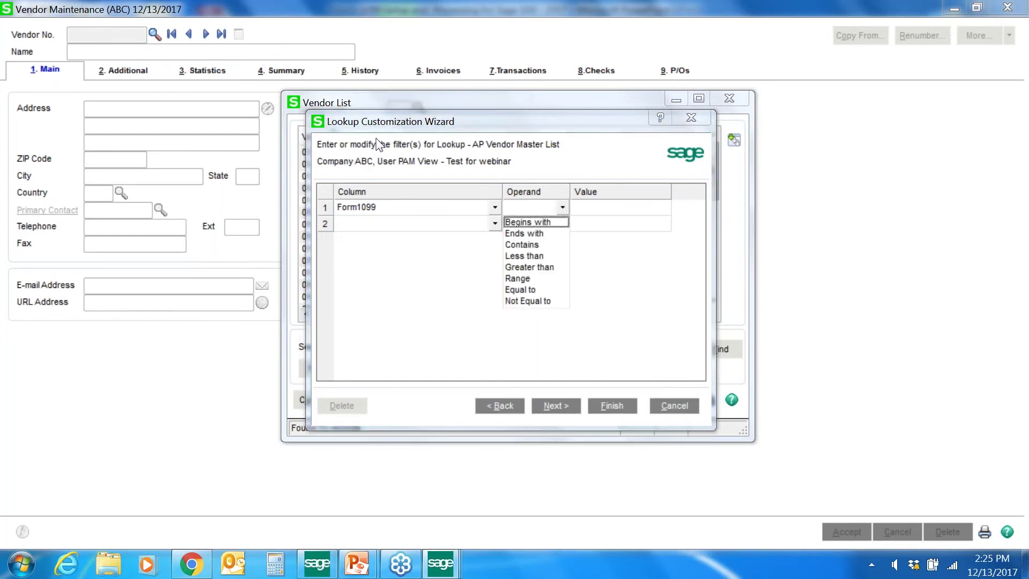
key("n")
key("Tab")
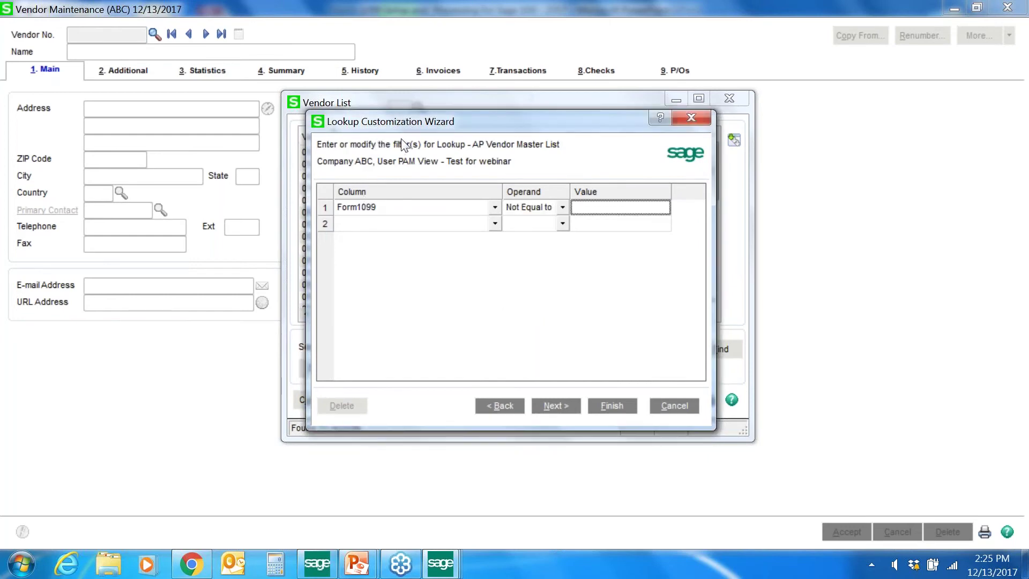
type("N")
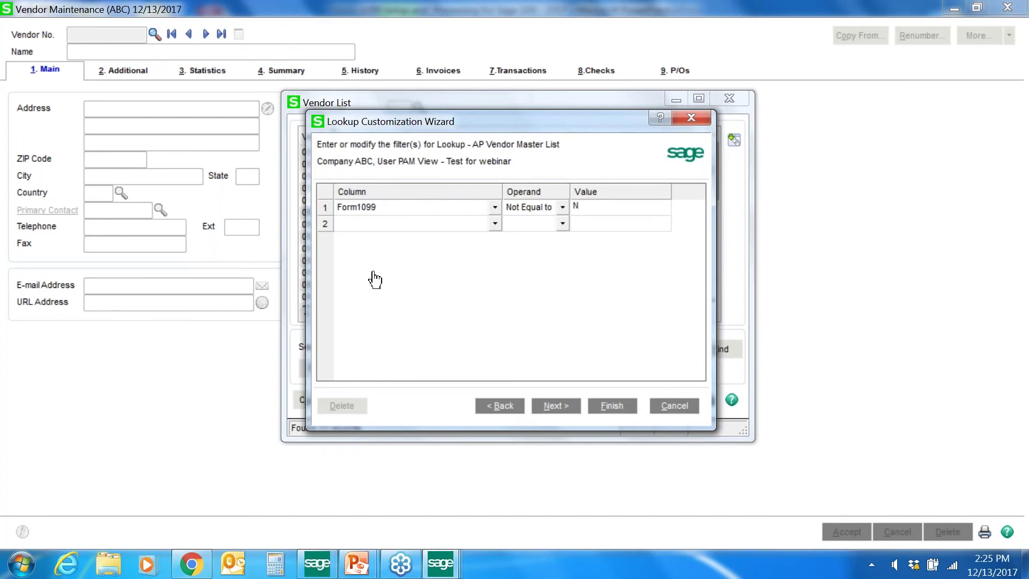
key("Tab")
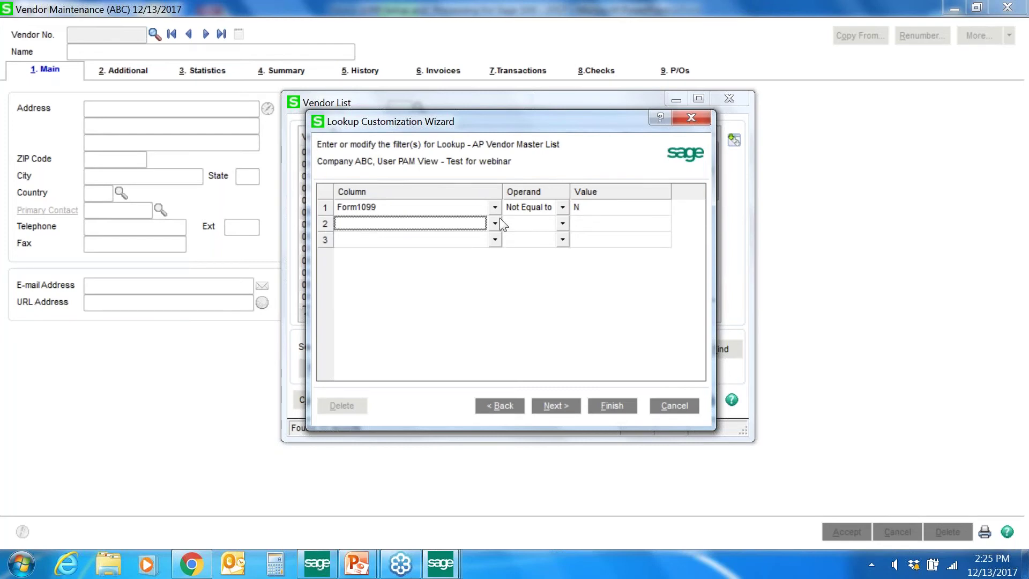
left_click(555, 406)
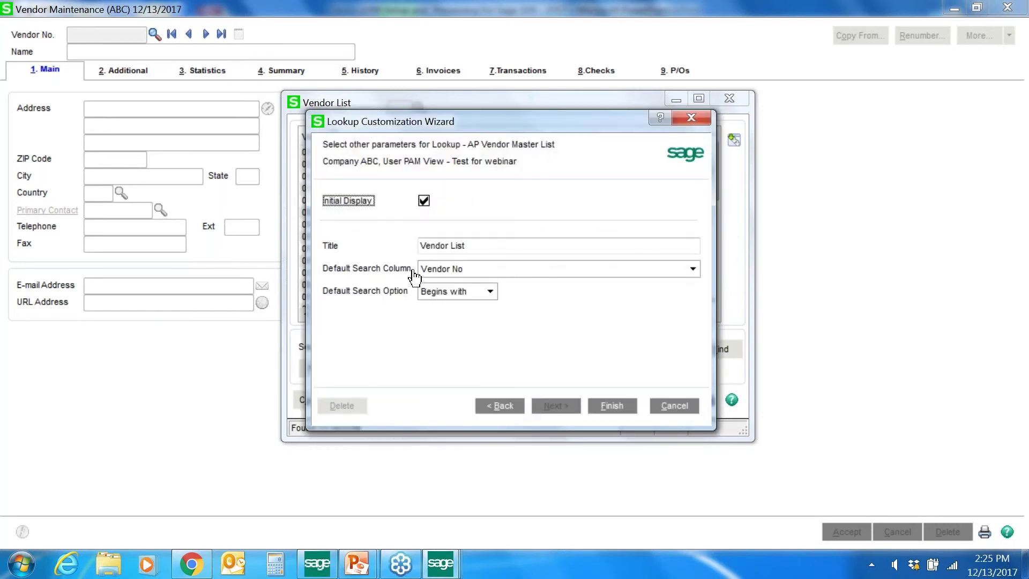
key("Return")
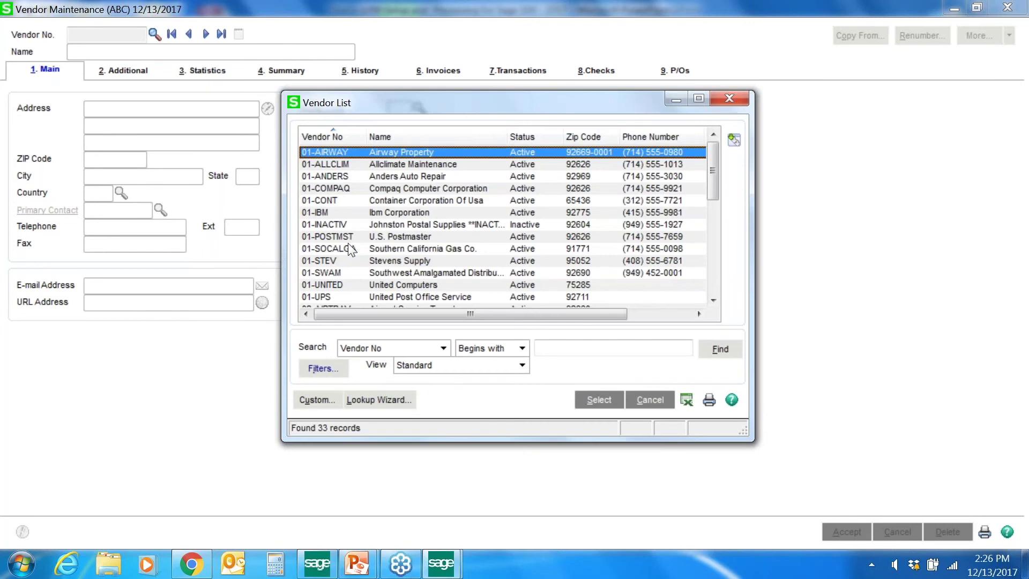
- Check the vendor list's available views for "Test for webinar" and close the list
left_click(523, 365)
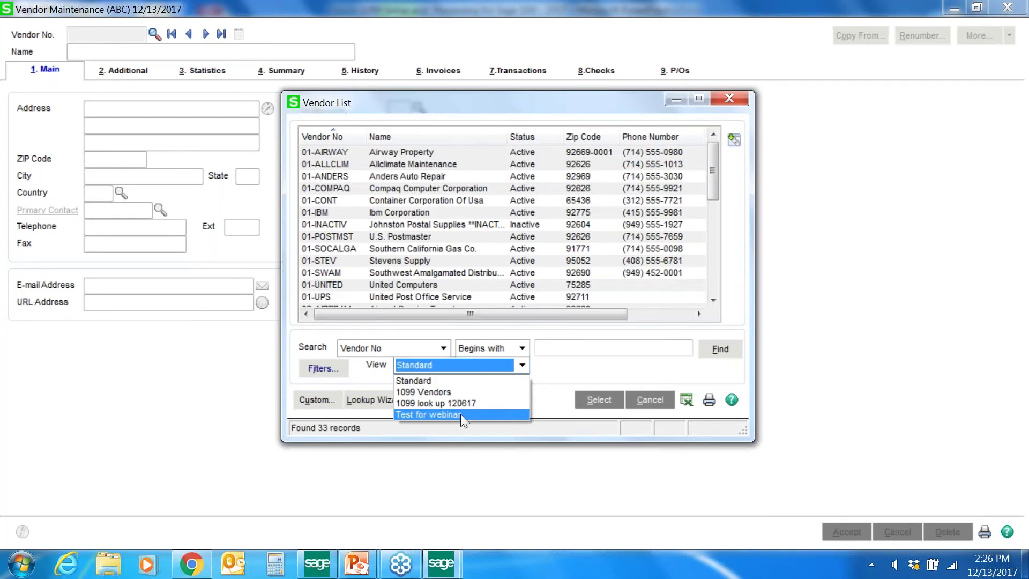
left_click(376, 252)
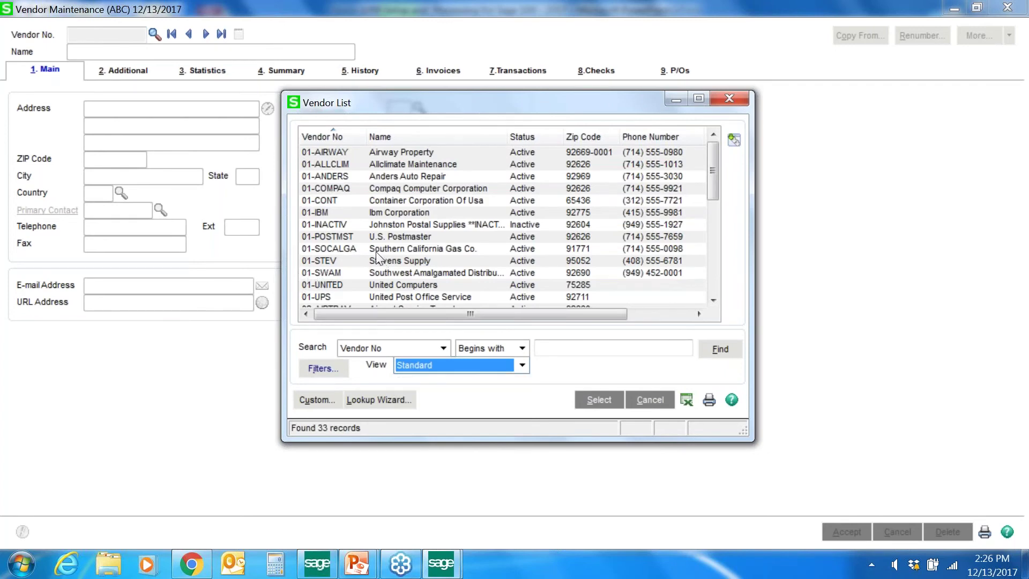
left_click(729, 98)
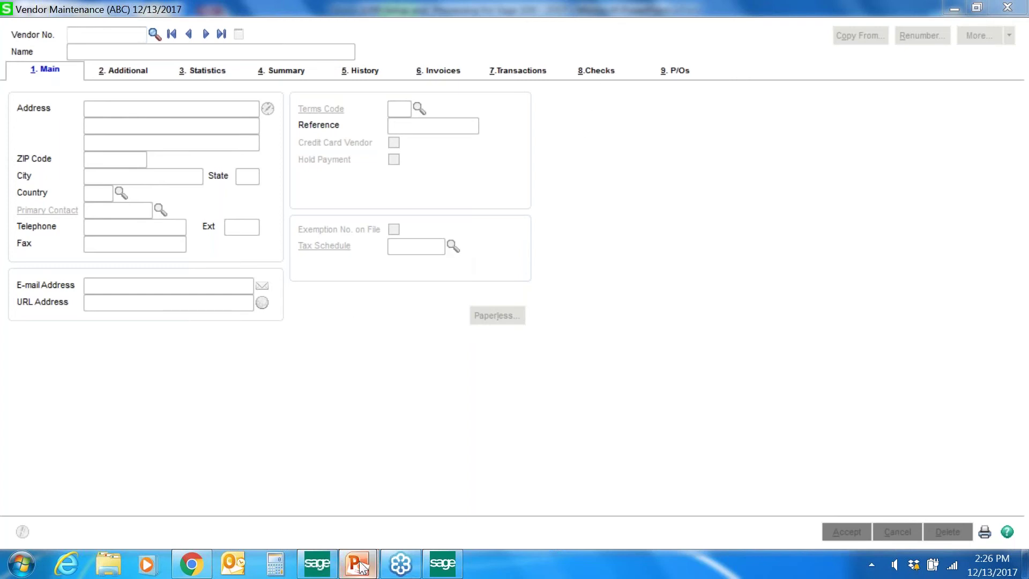
- Switch to the PowerPoint presentation "1099 Setup and Processing for Sage 100 - 2017" and start its slide show from the current FAQs slide
mouse_move(358, 562)
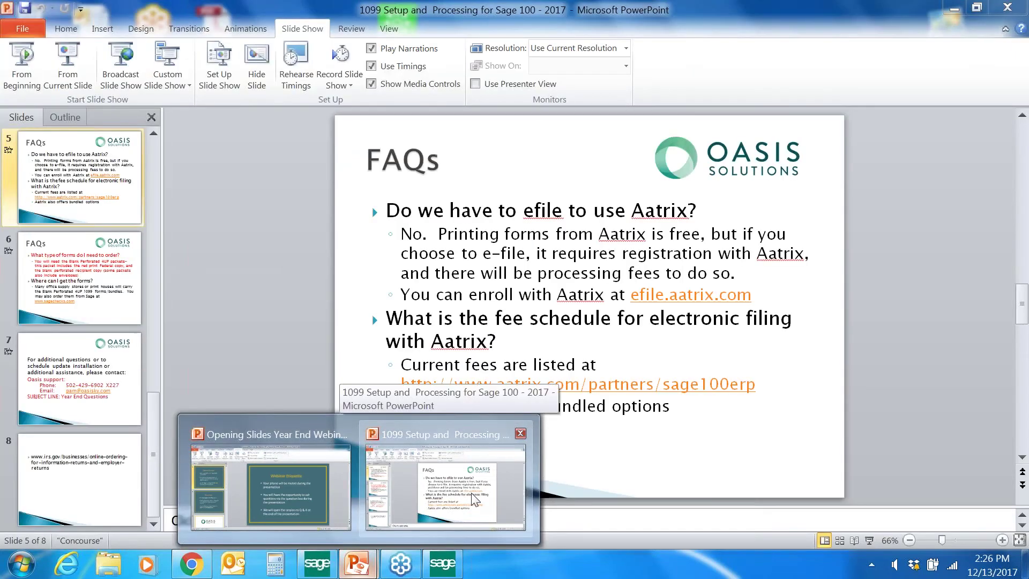
left_click(476, 499)
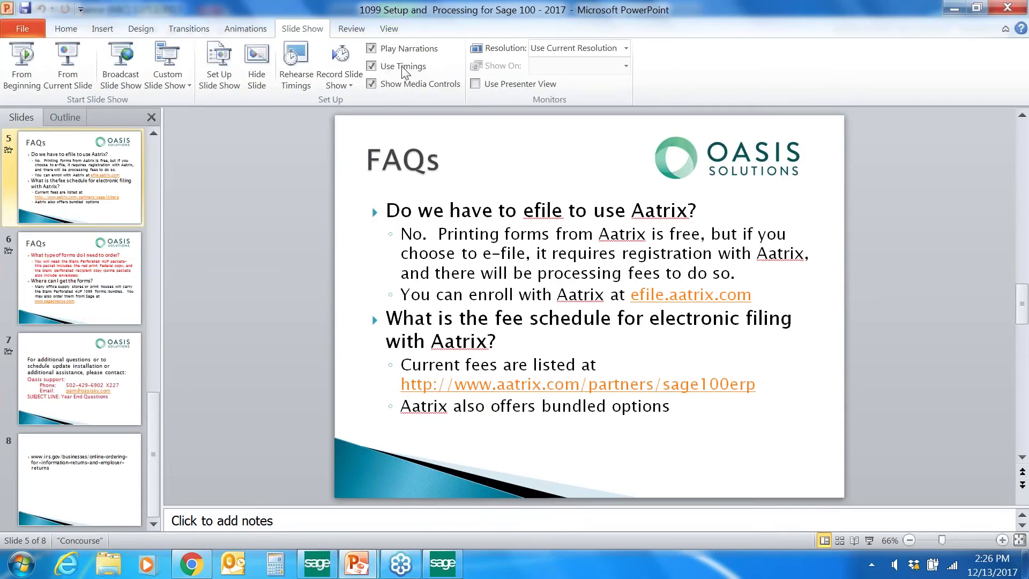
left_click(66, 62)
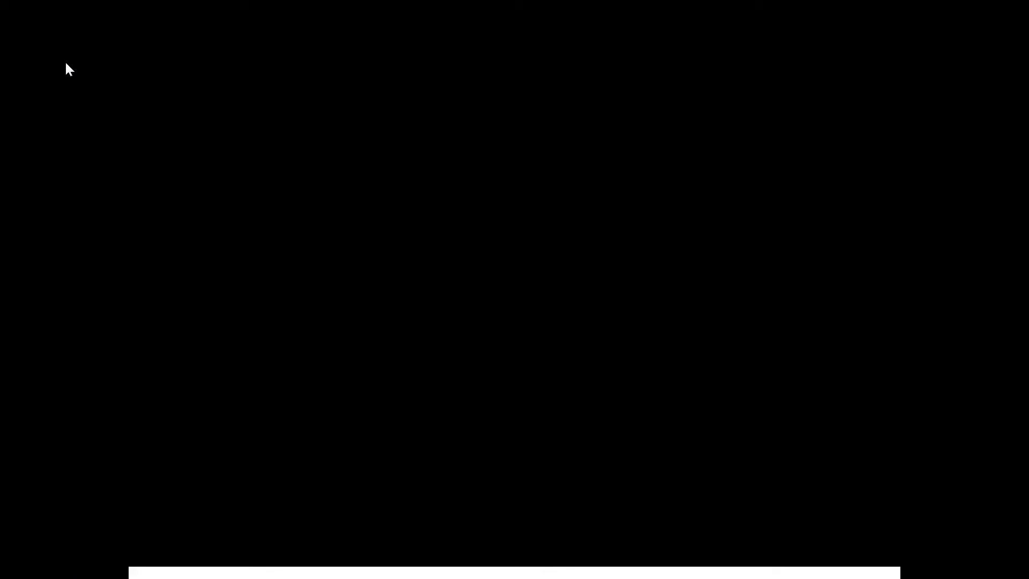